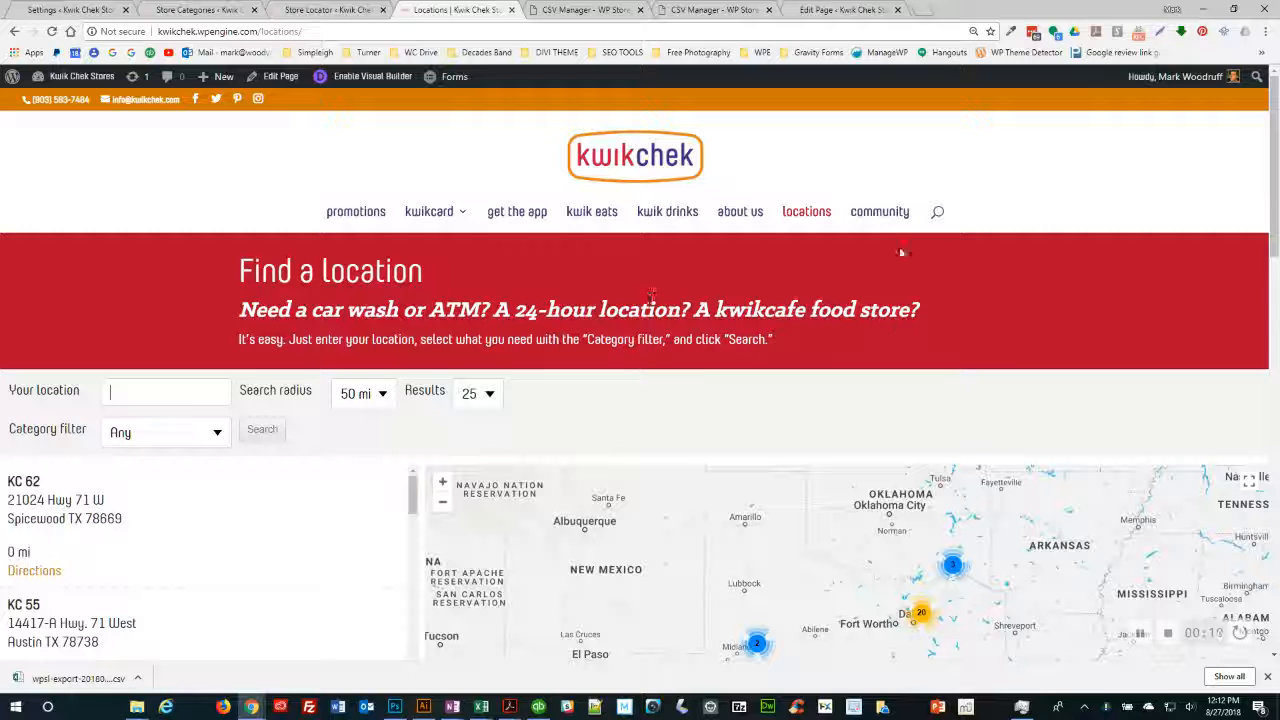
- Look over the Store Locator settings, then bring up the admin list of all 39 stores
scroll(395, 424, down, 3)
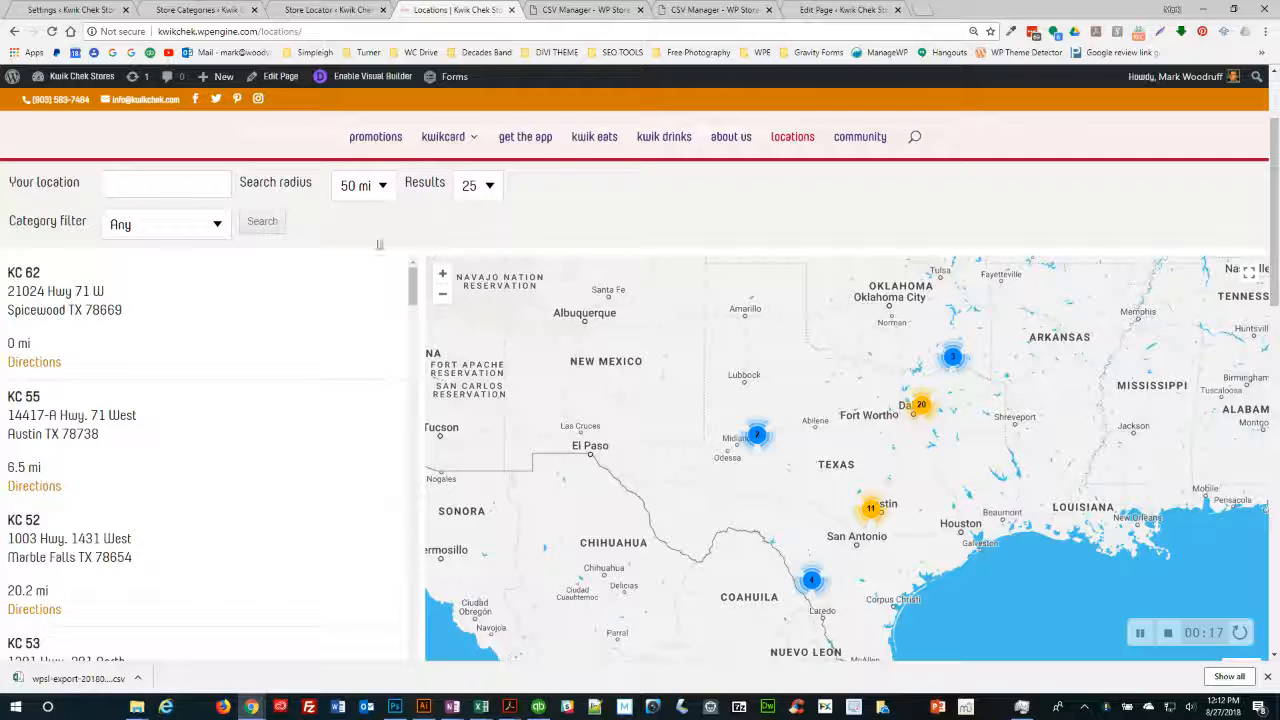
scroll(500, 222, up, 3)
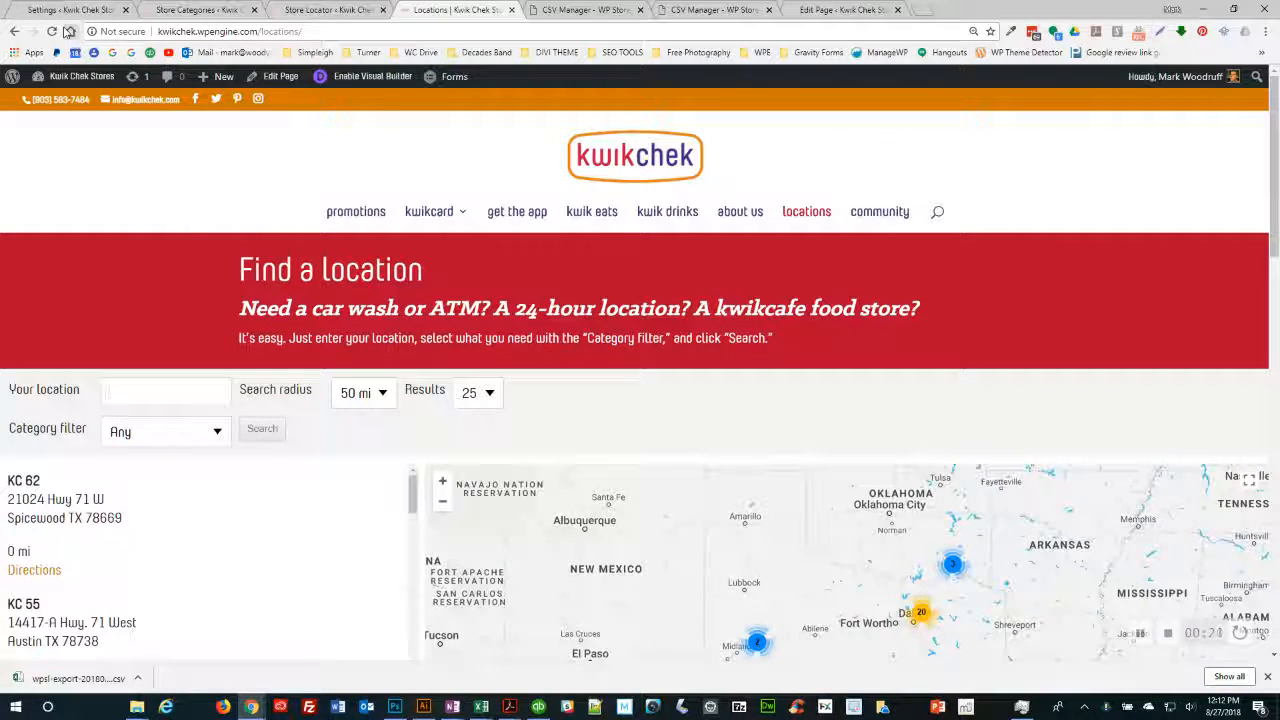
click(72, 12)
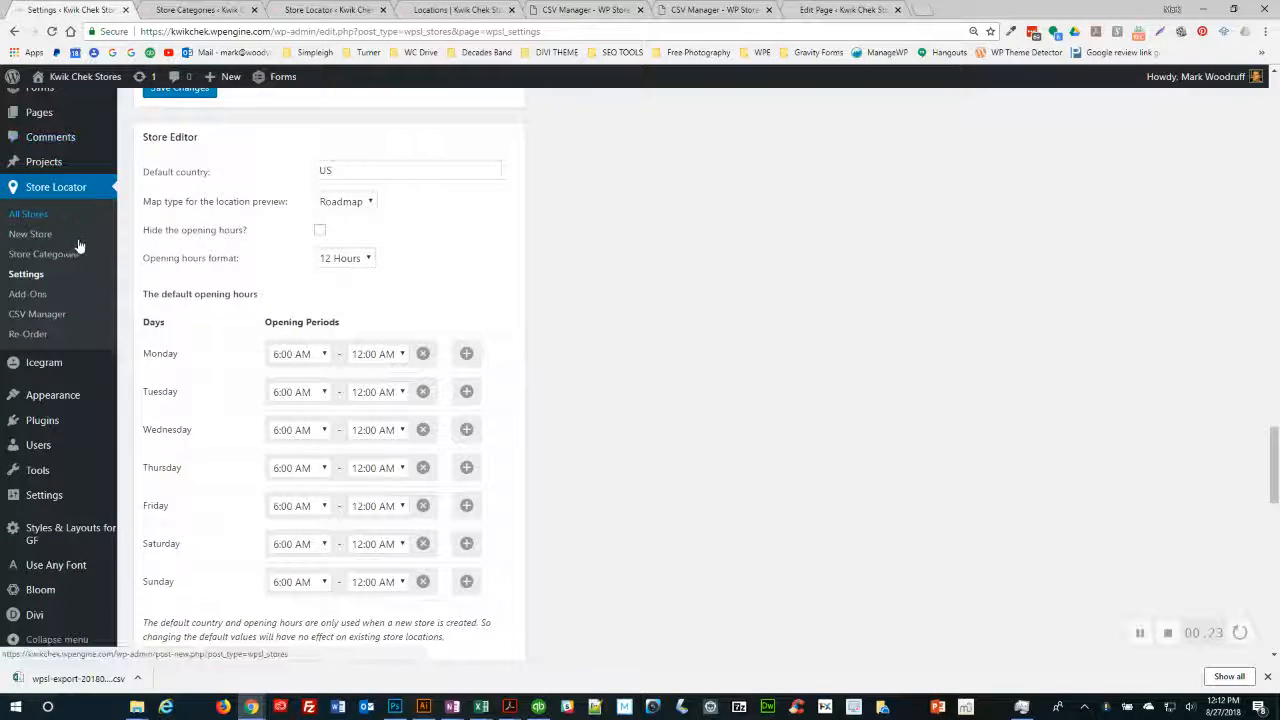
scroll(48, 216, up, 10)
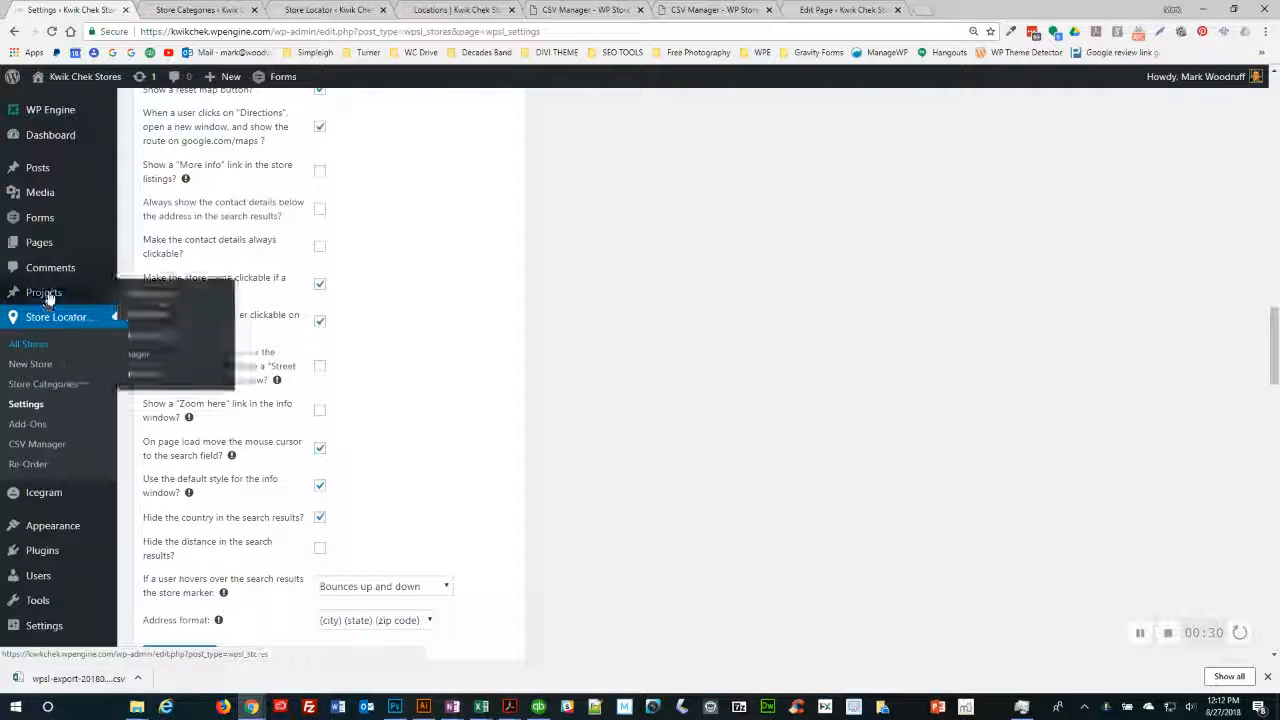
click(313, 9)
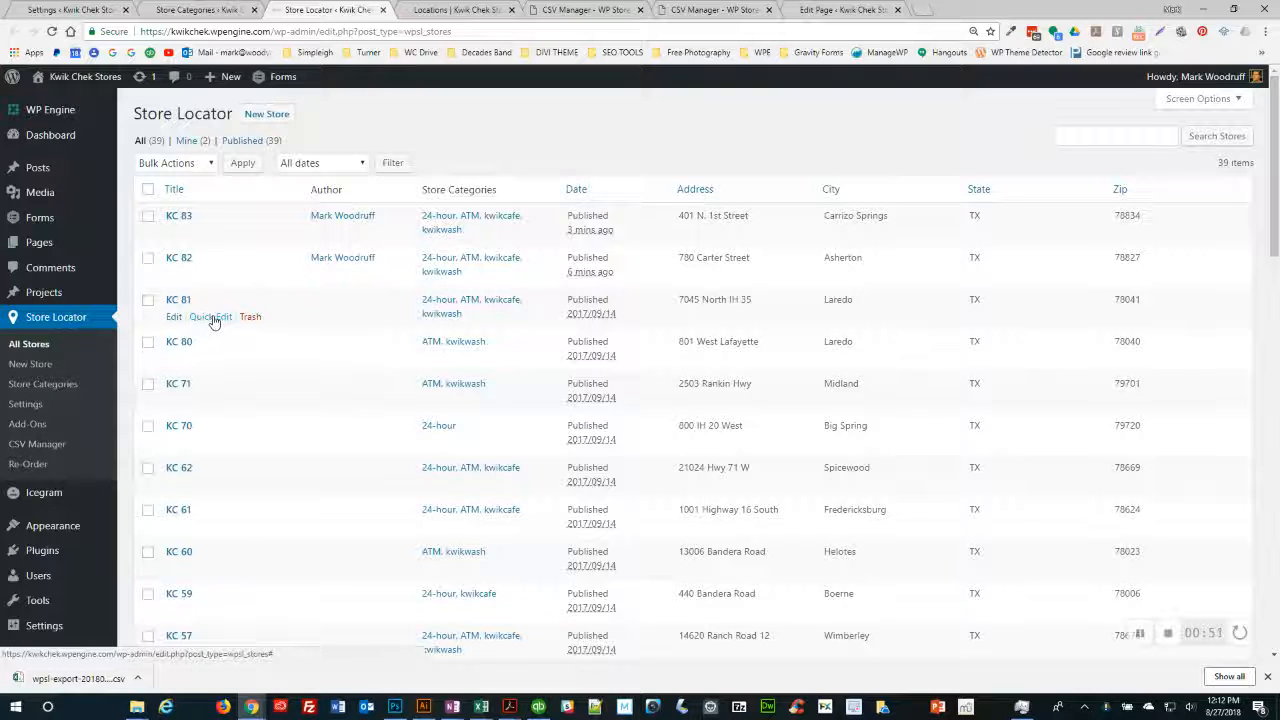
- Tick kwikwash in KC 81's Quick Edit categories, then return to the live Find a location page
click(213, 321)
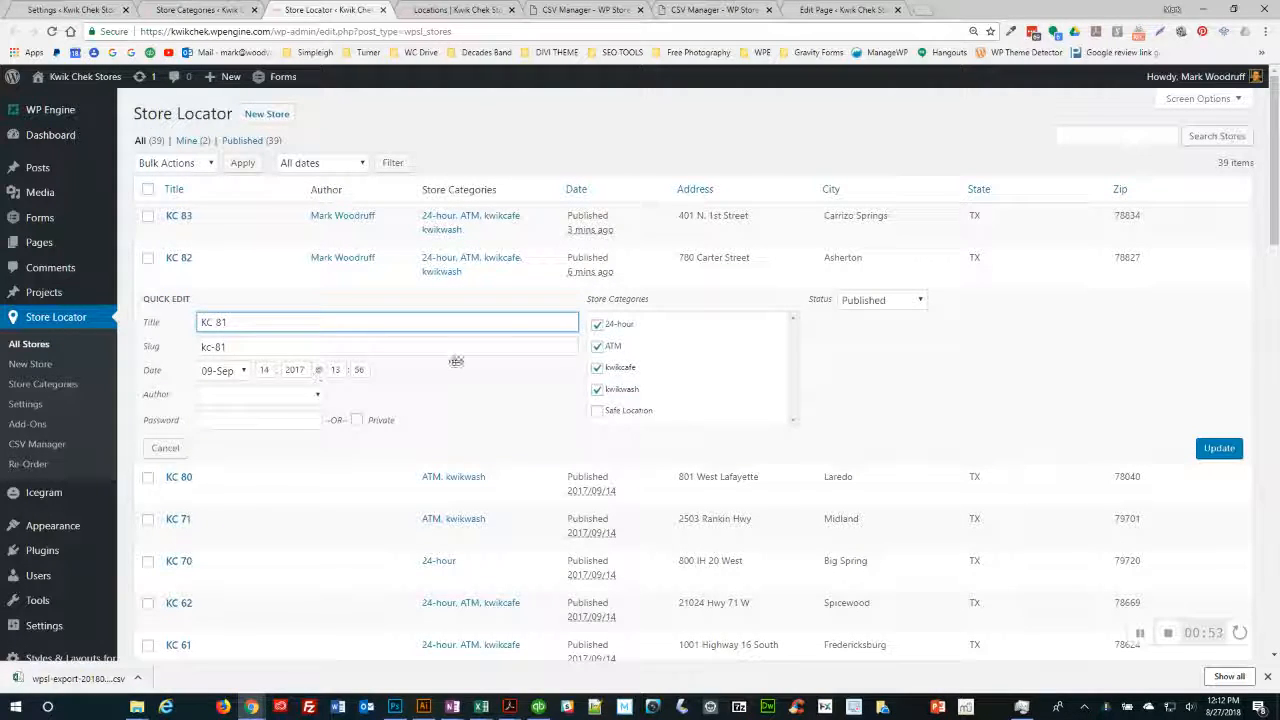
click(599, 389)
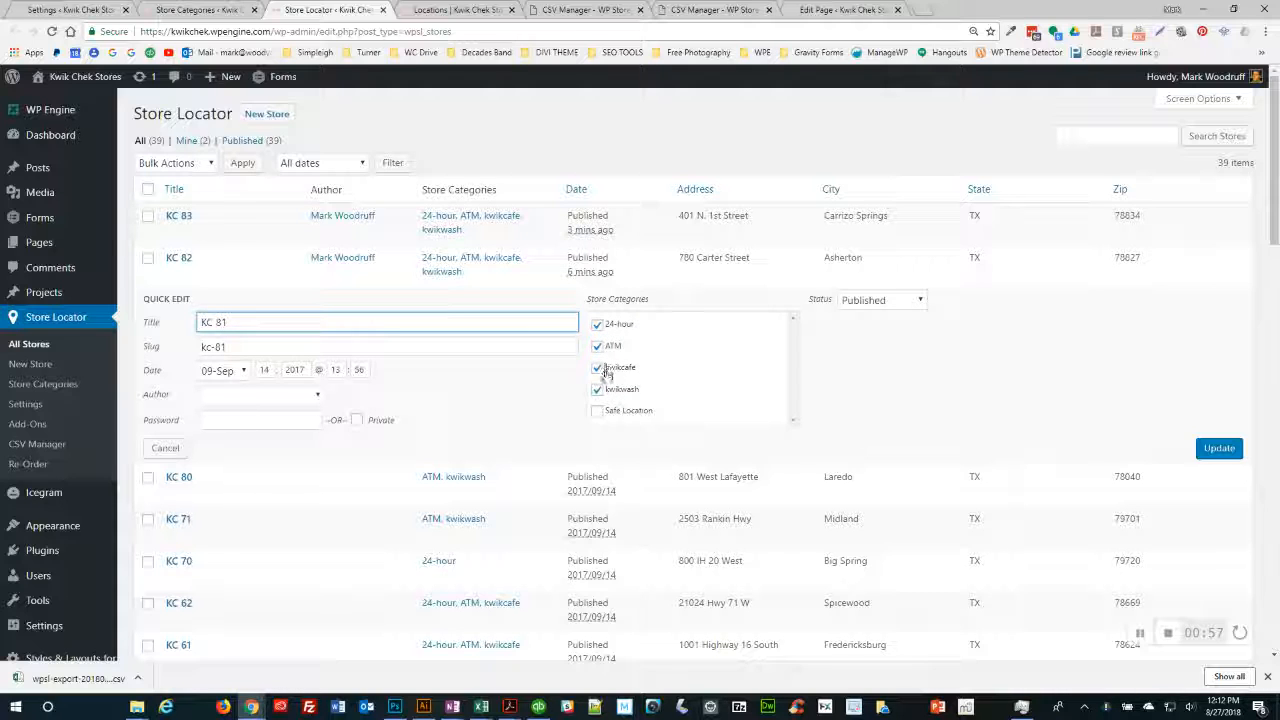
click(598, 367)
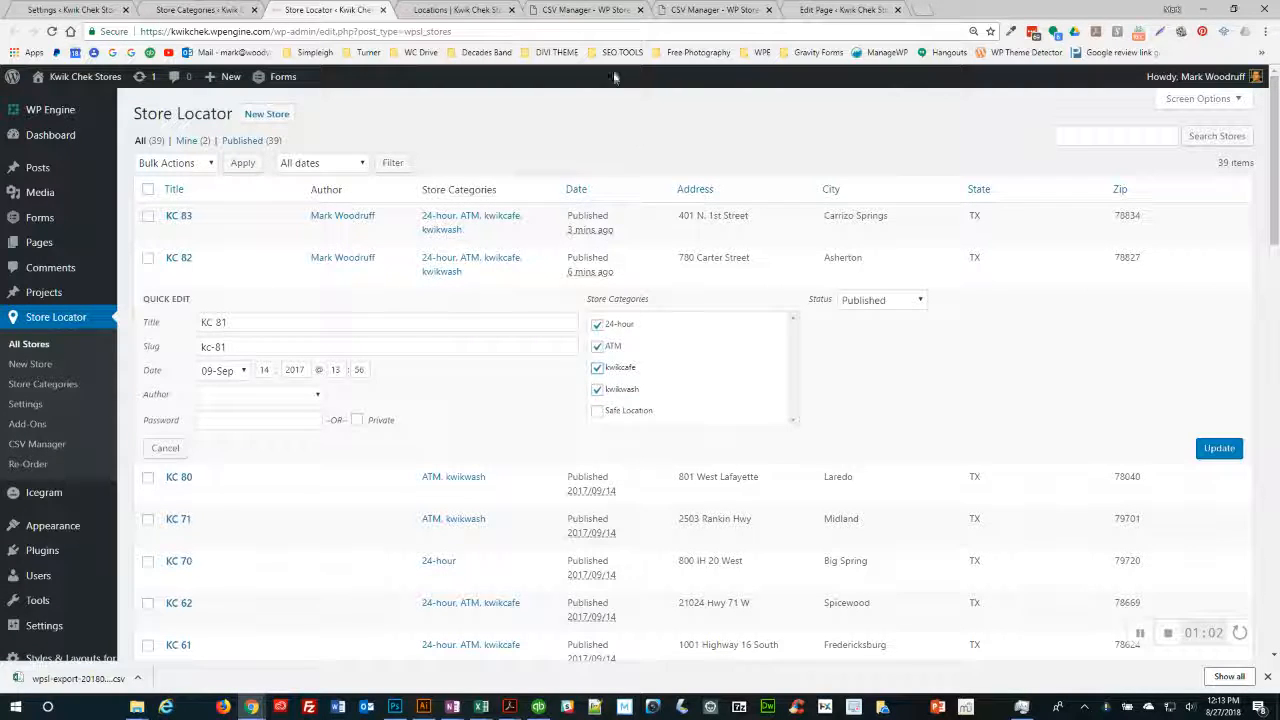
click(458, 10)
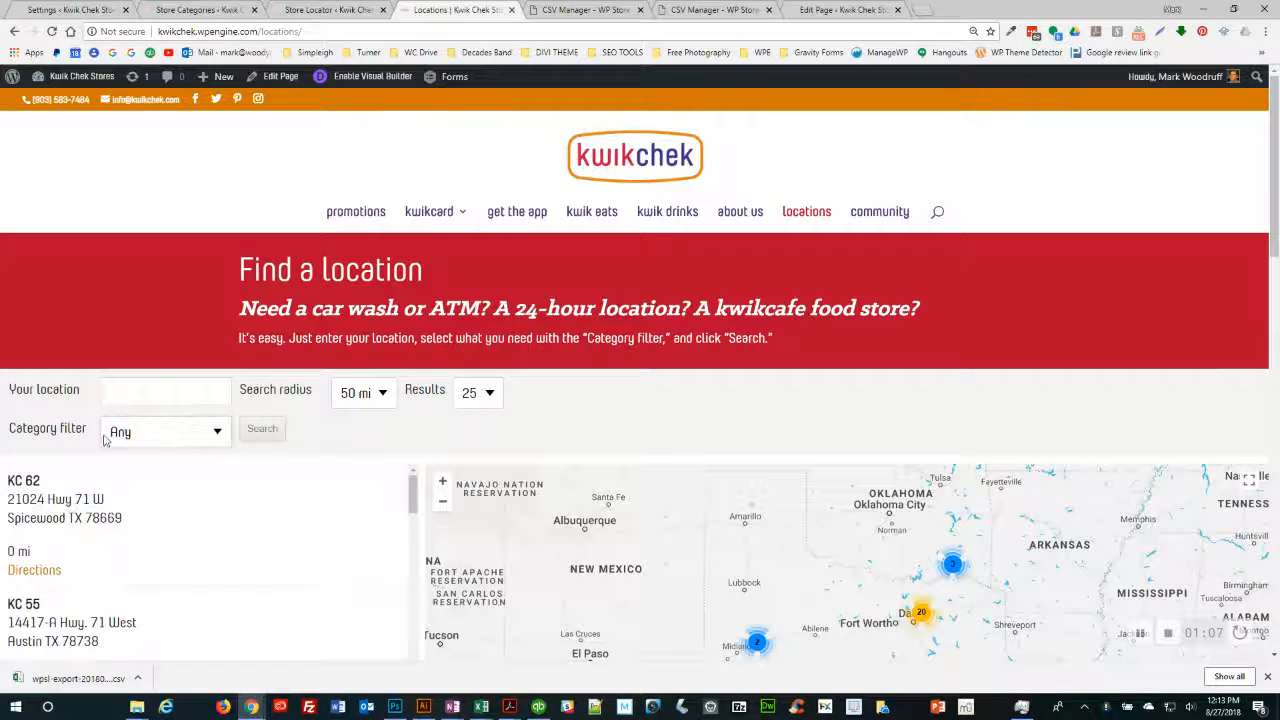
- Check the locator's Category filter options, then go to the Store Categories admin page
click(215, 433)
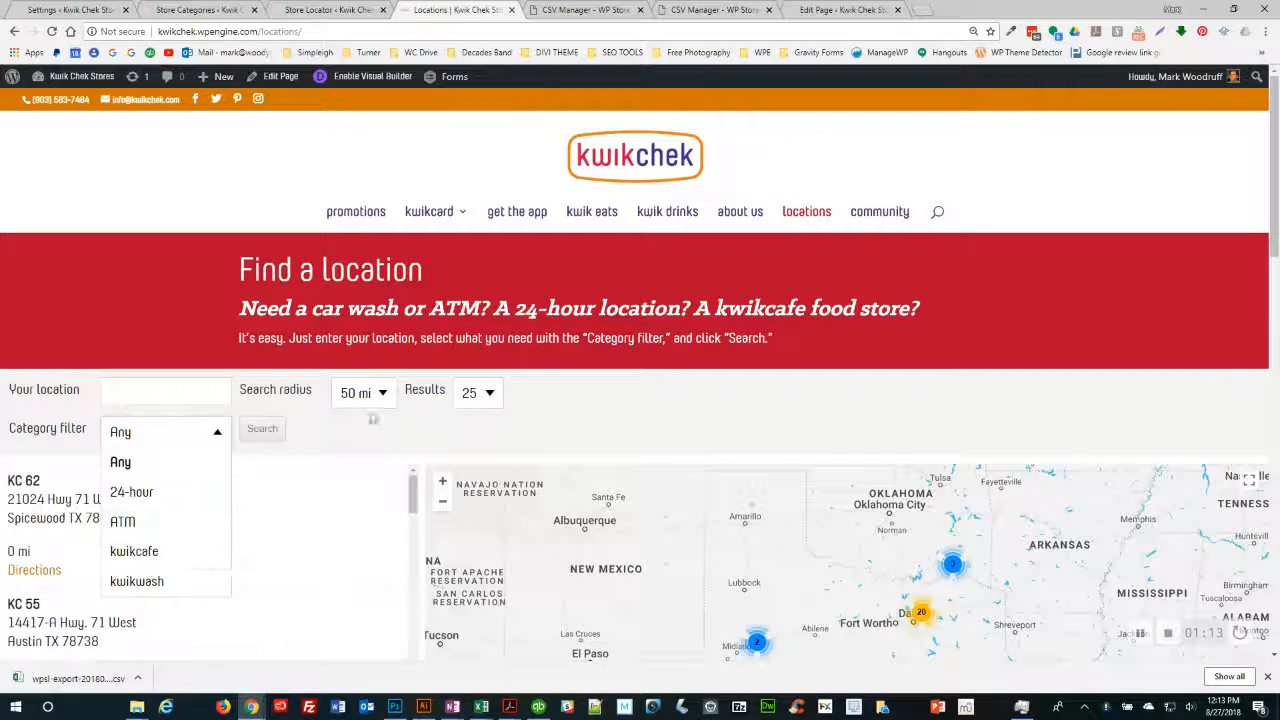
click(204, 12)
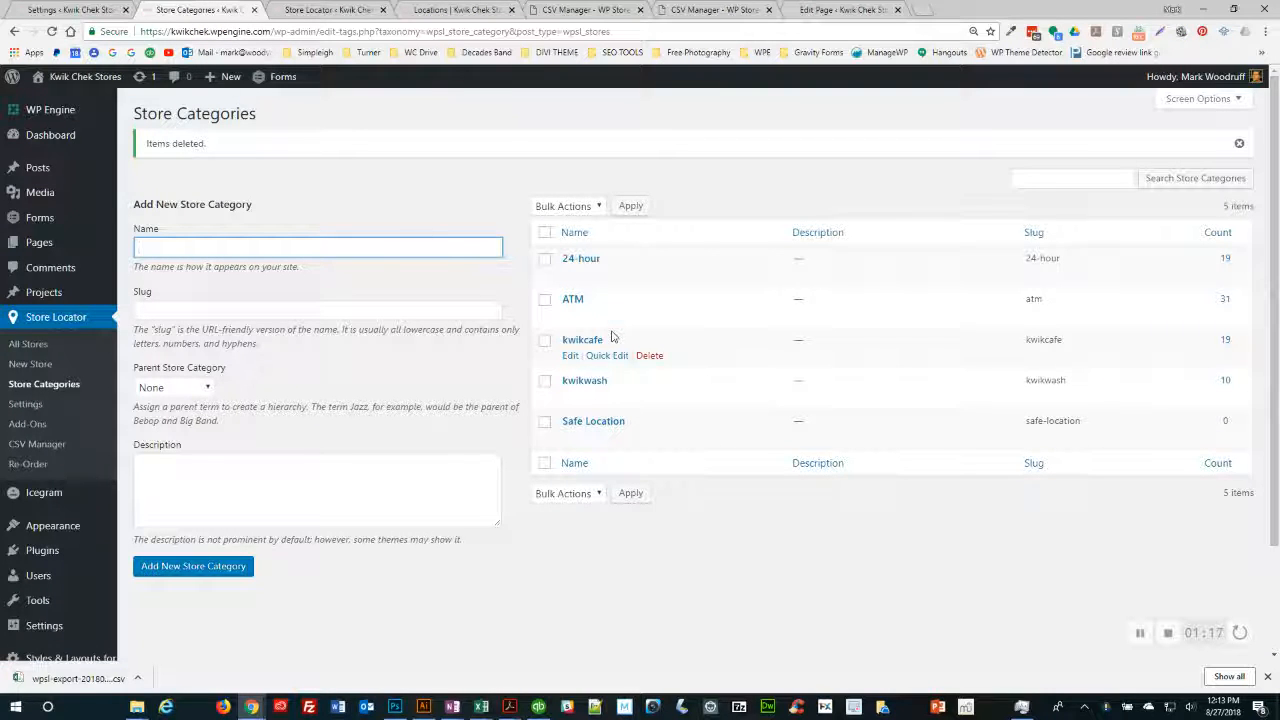
- Cancel KC 81's unsaved Quick Edit and return to the five-category Store Categories list
click(338, 9)
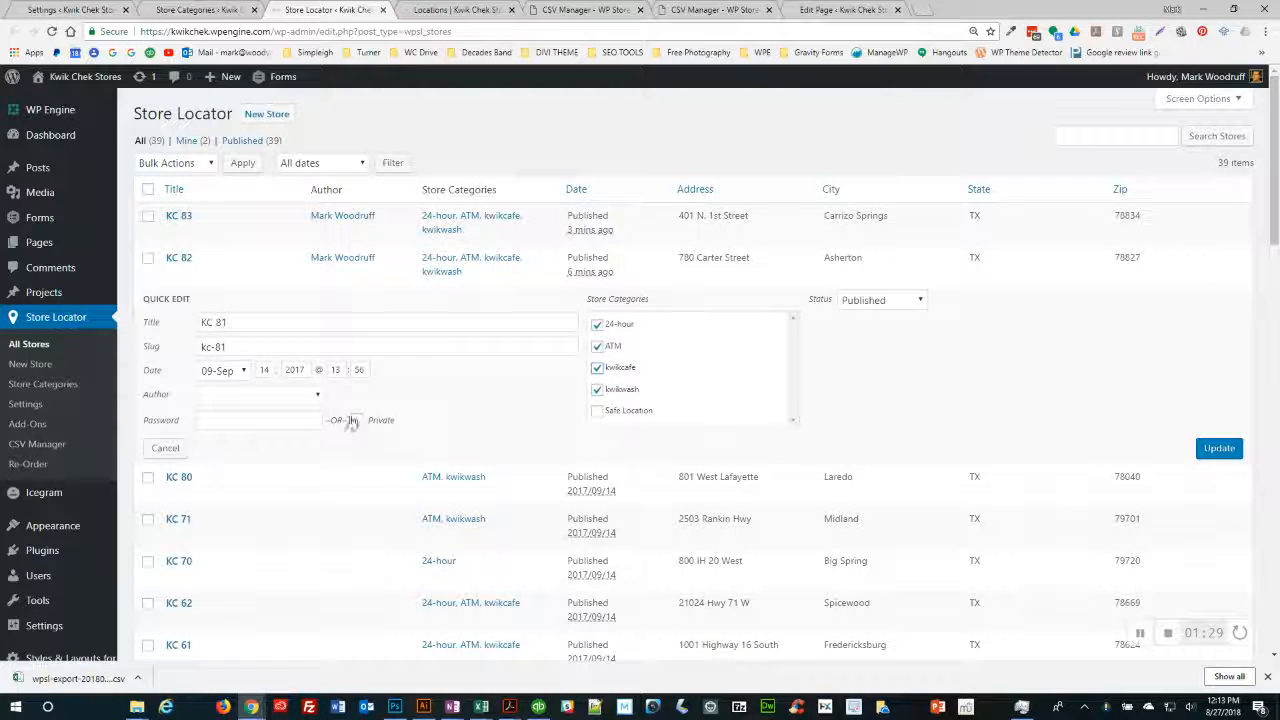
mouse_move(57, 310)
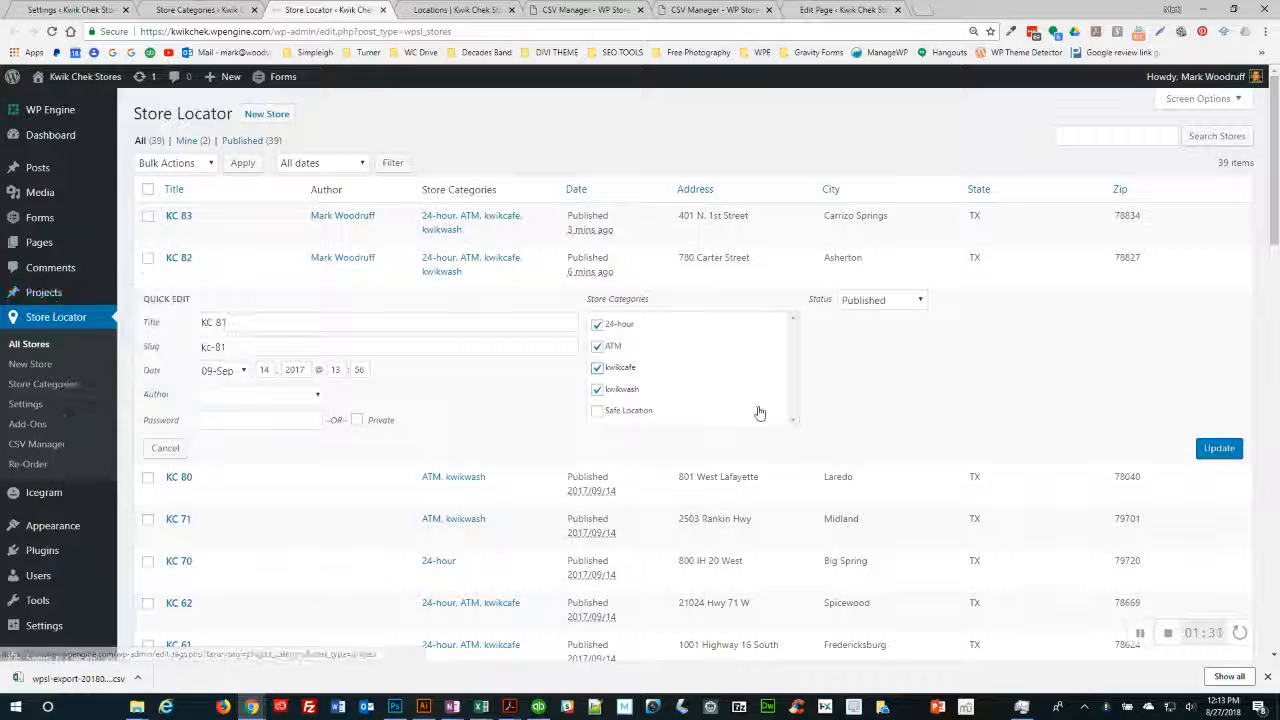
click(165, 449)
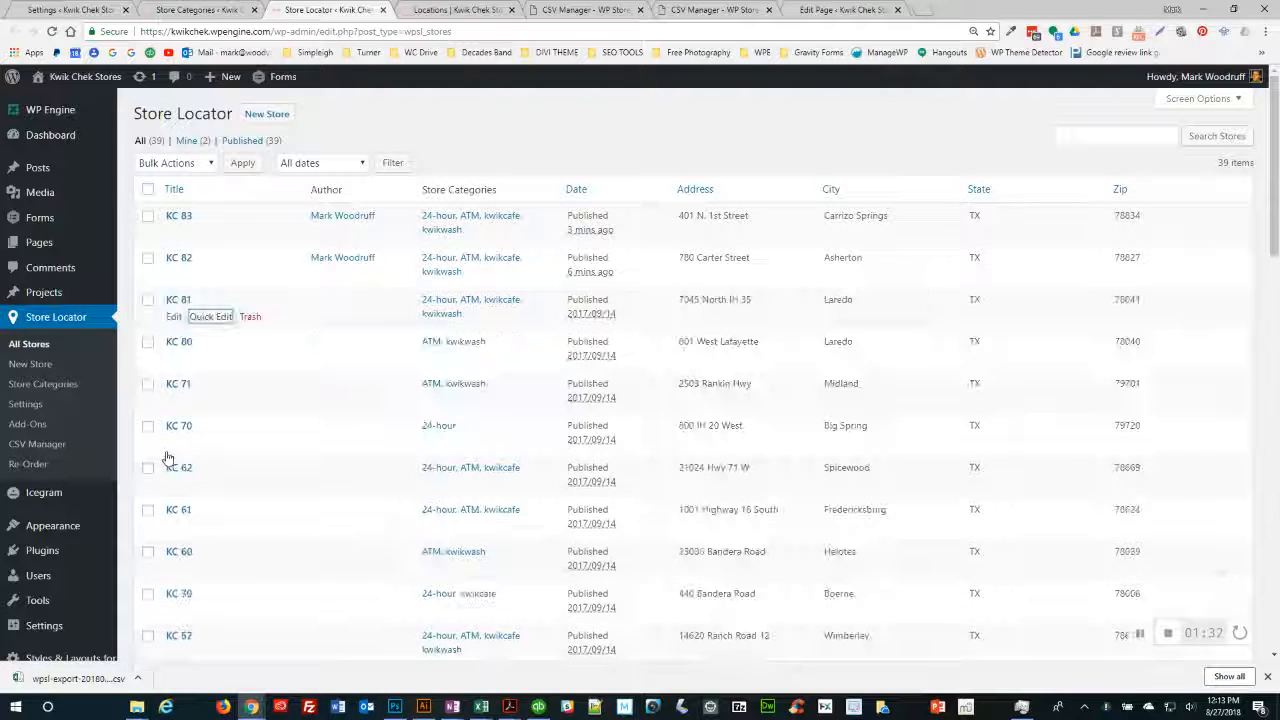
click(205, 10)
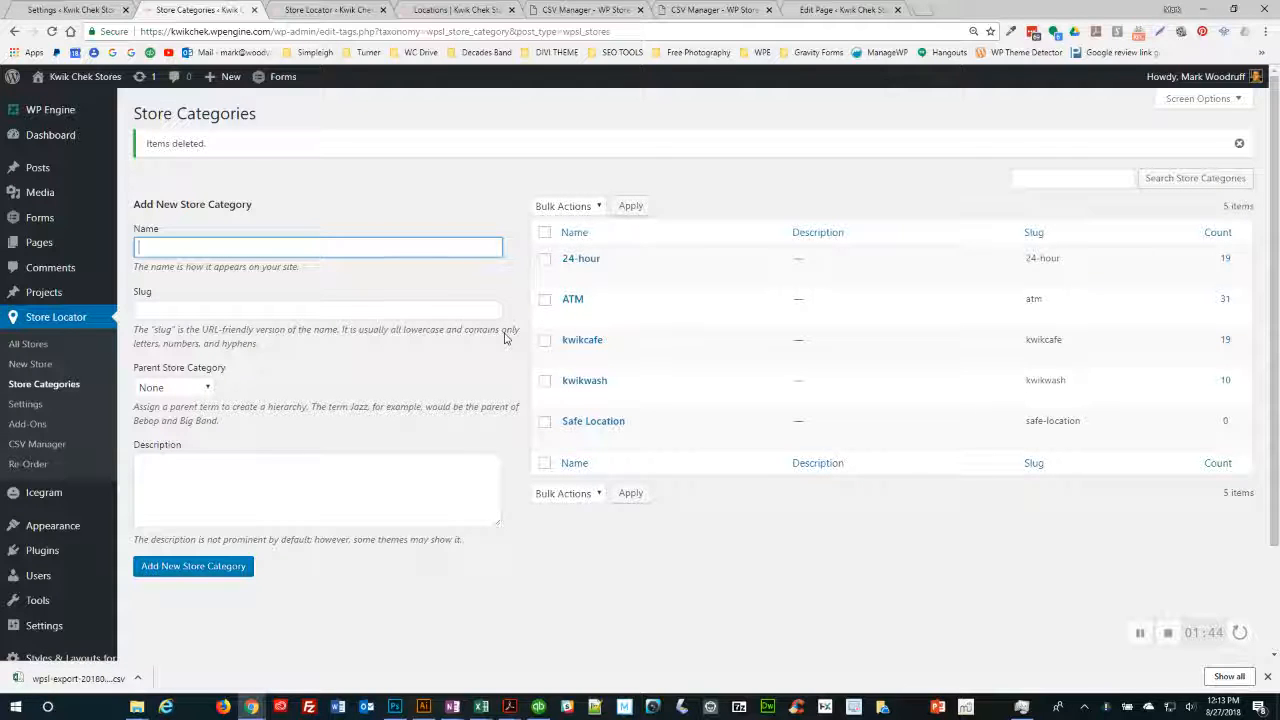
mouse_move(590, 258)
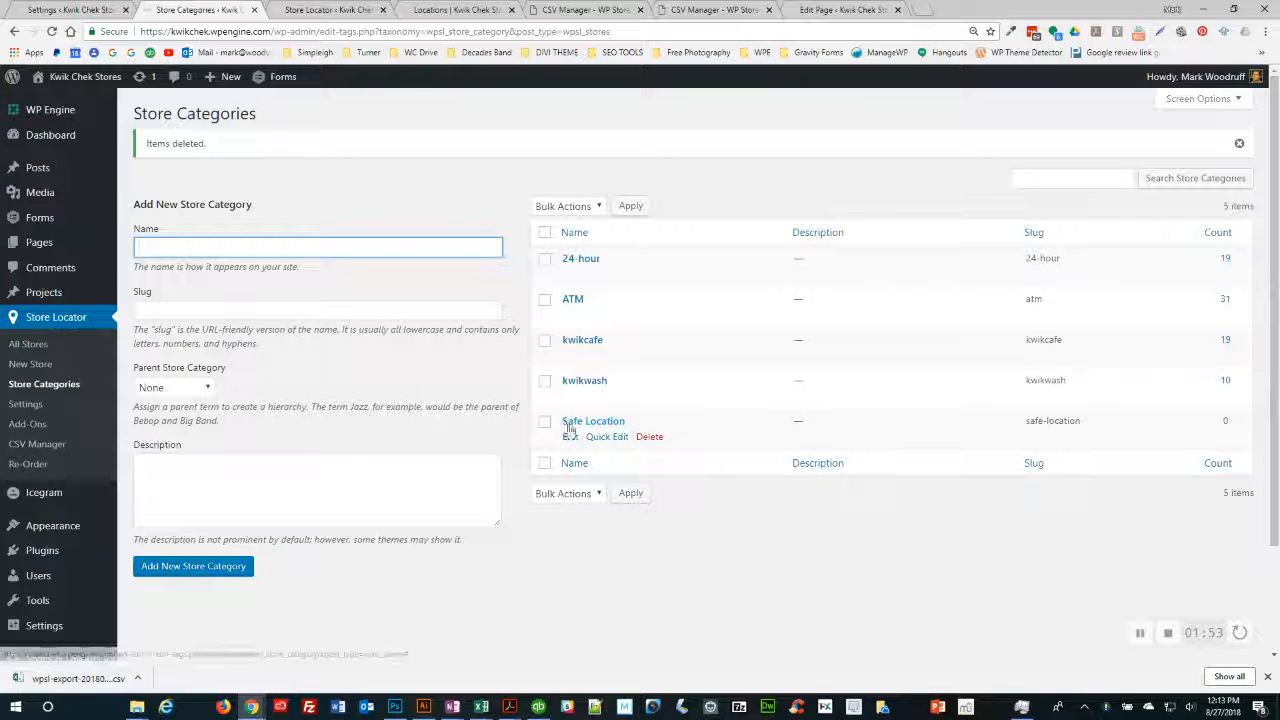
click(603, 439)
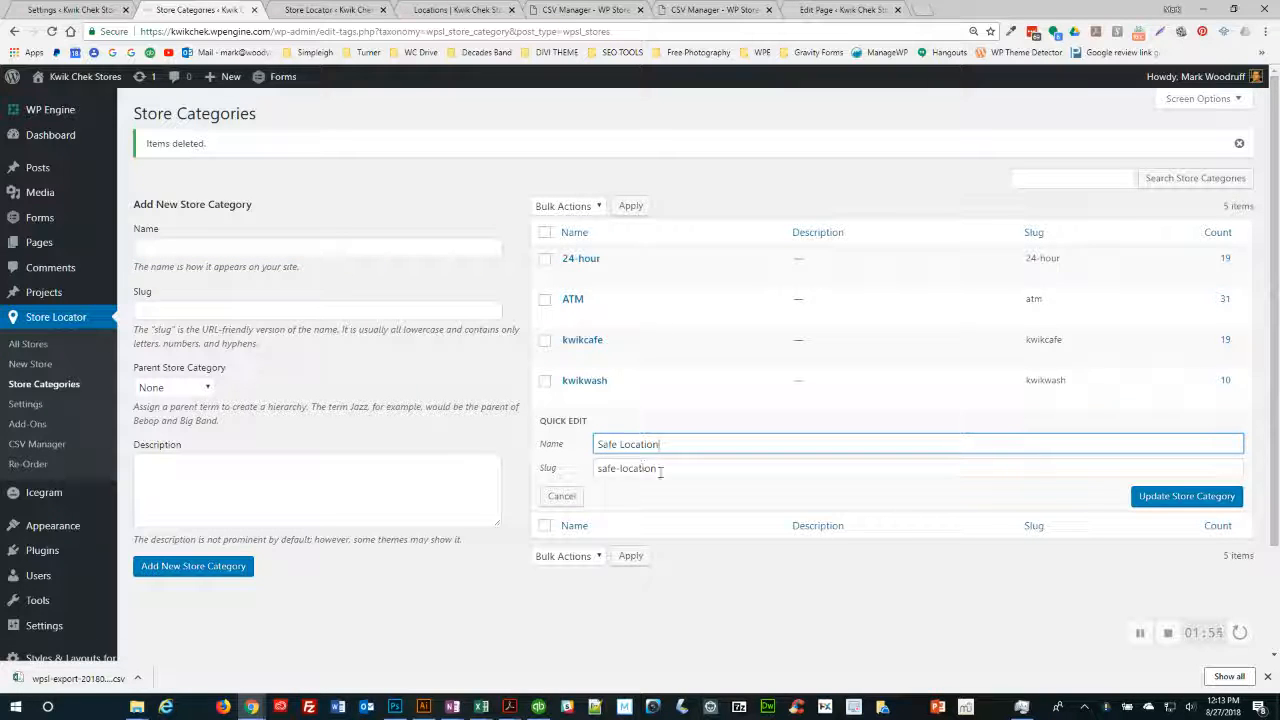
key(Tab)
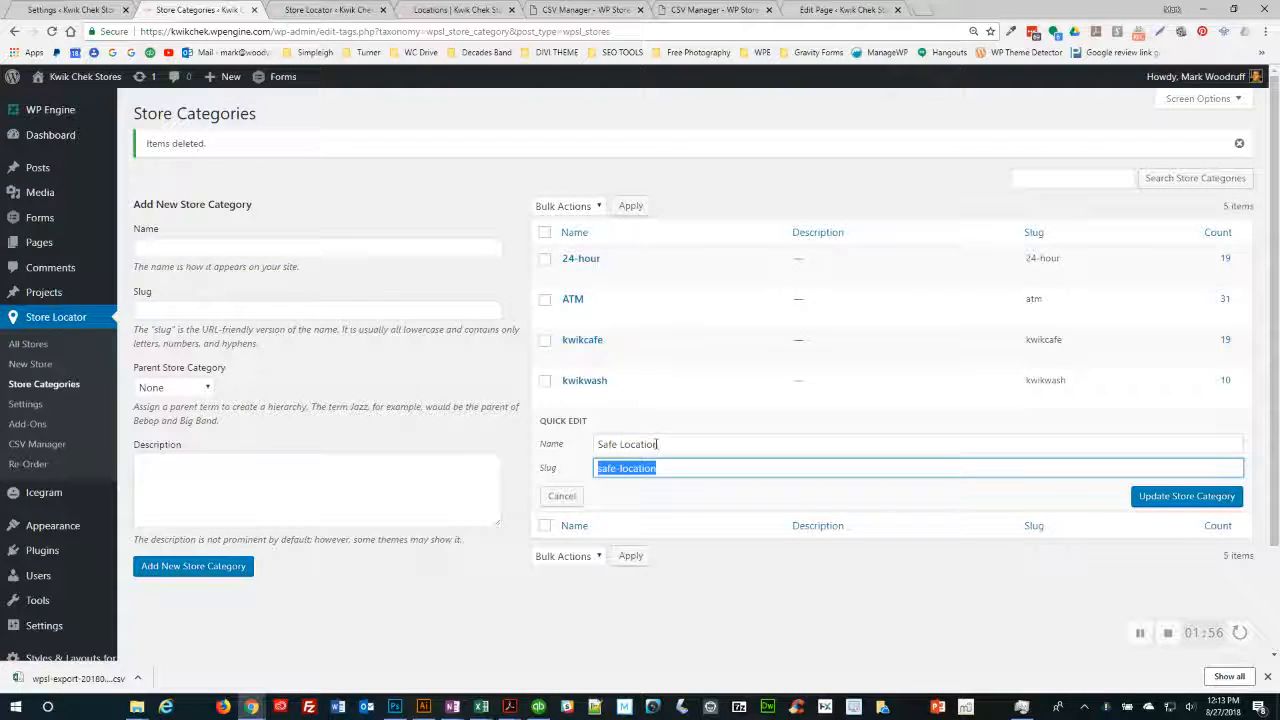
click(604, 470)
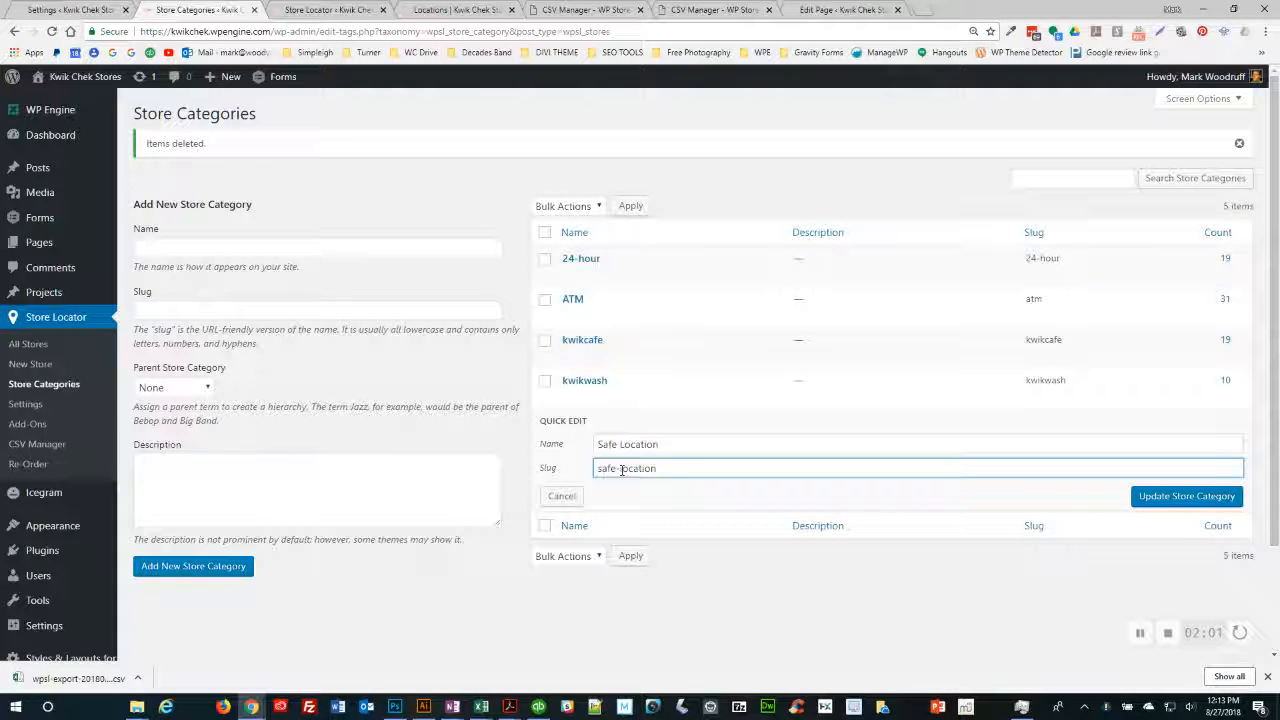
click(562, 496)
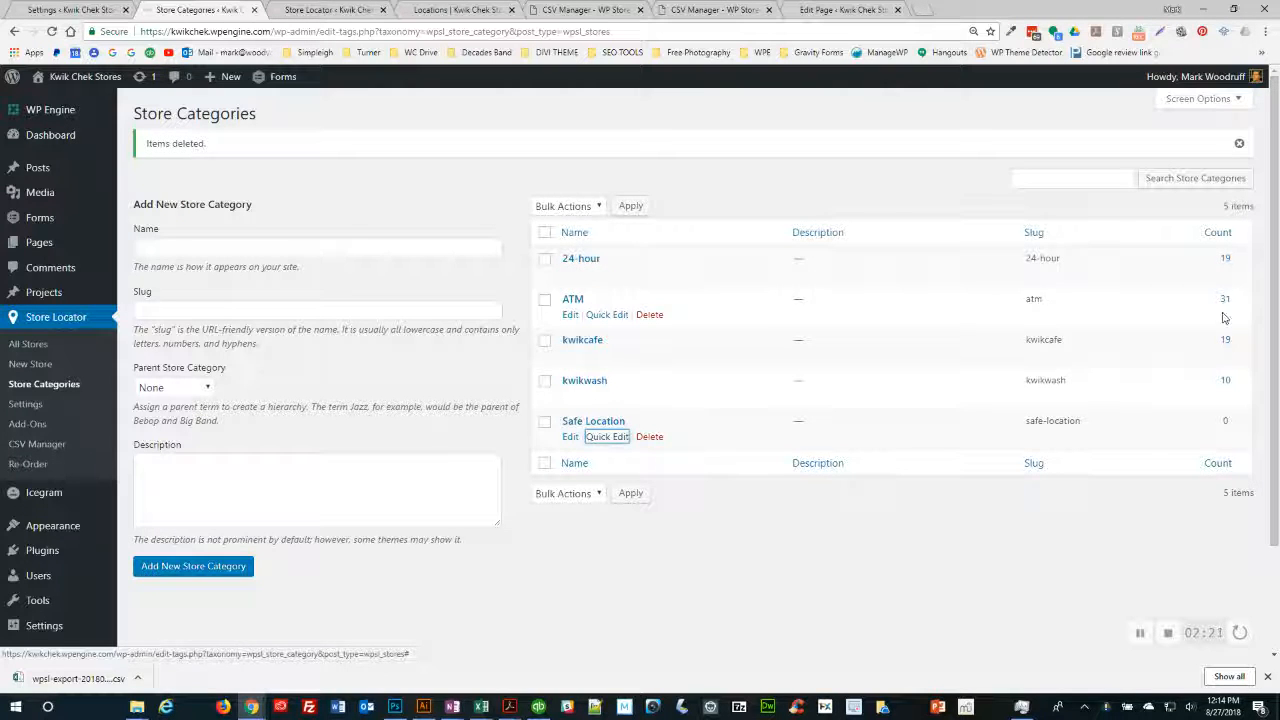
- Select stores KC 80, KC 70, KC 62 and KC 61 and open Bulk Edit for them
click(313, 14)
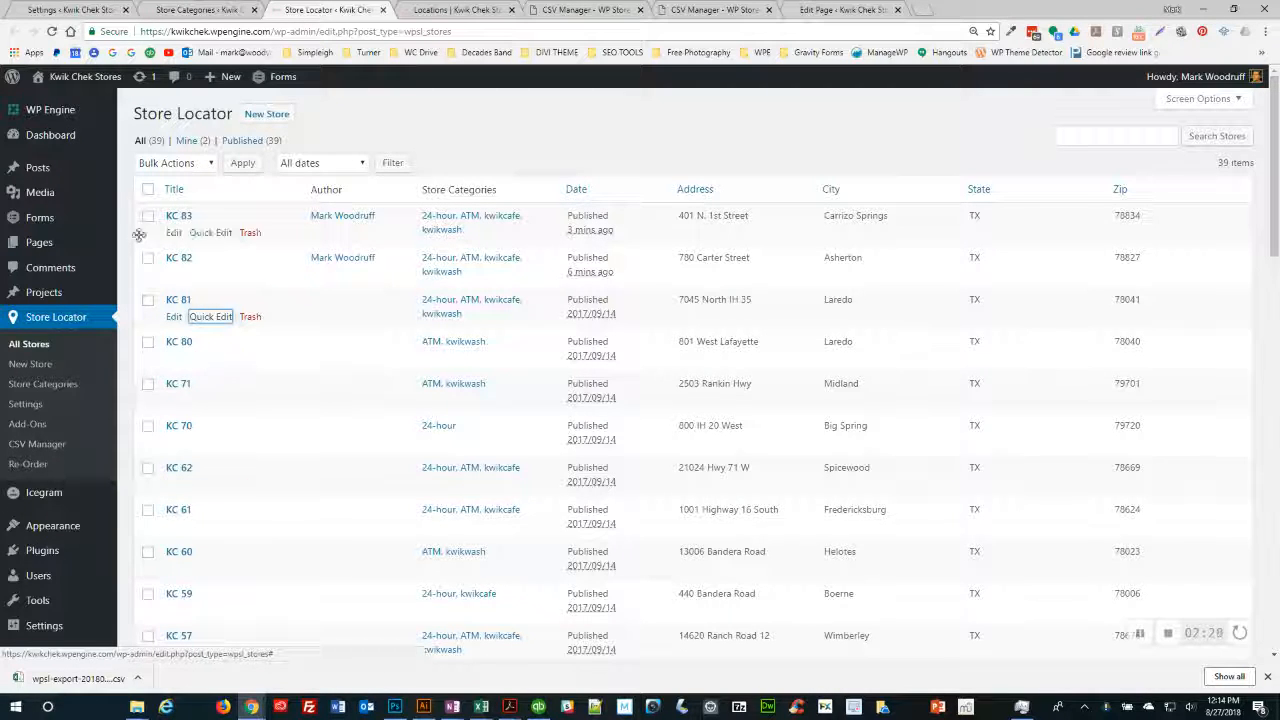
click(148, 191)
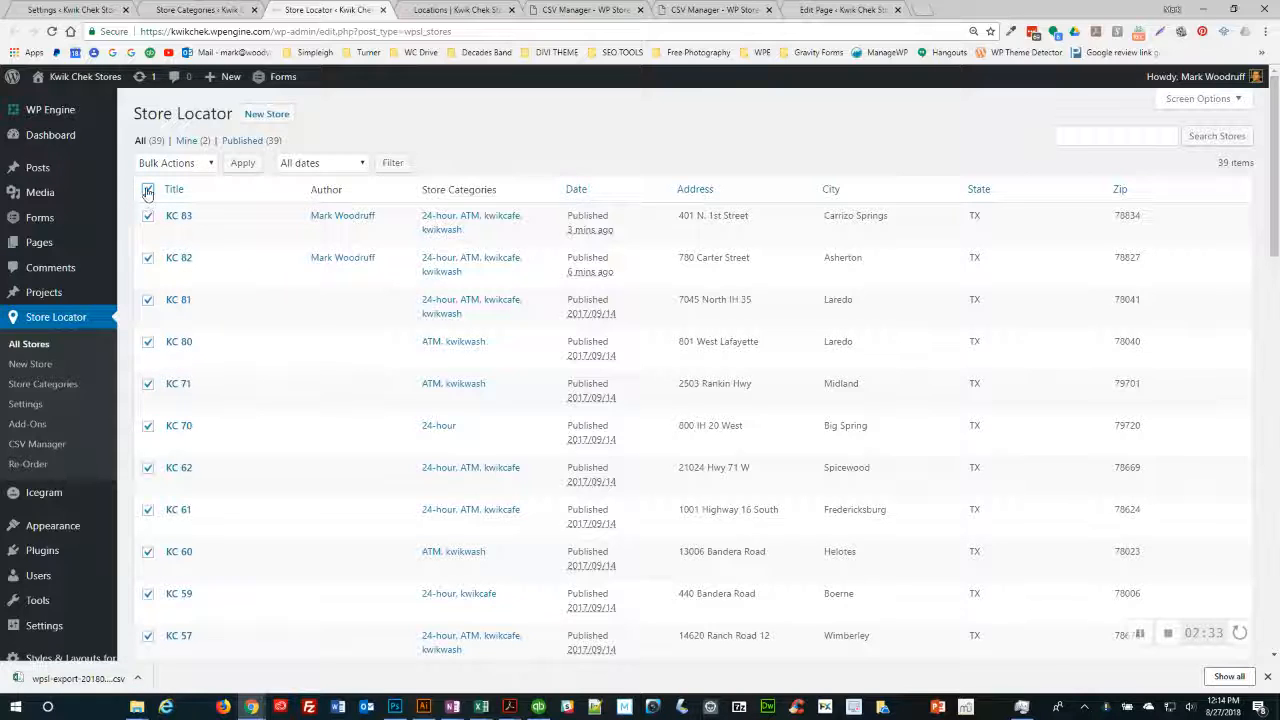
click(148, 190)
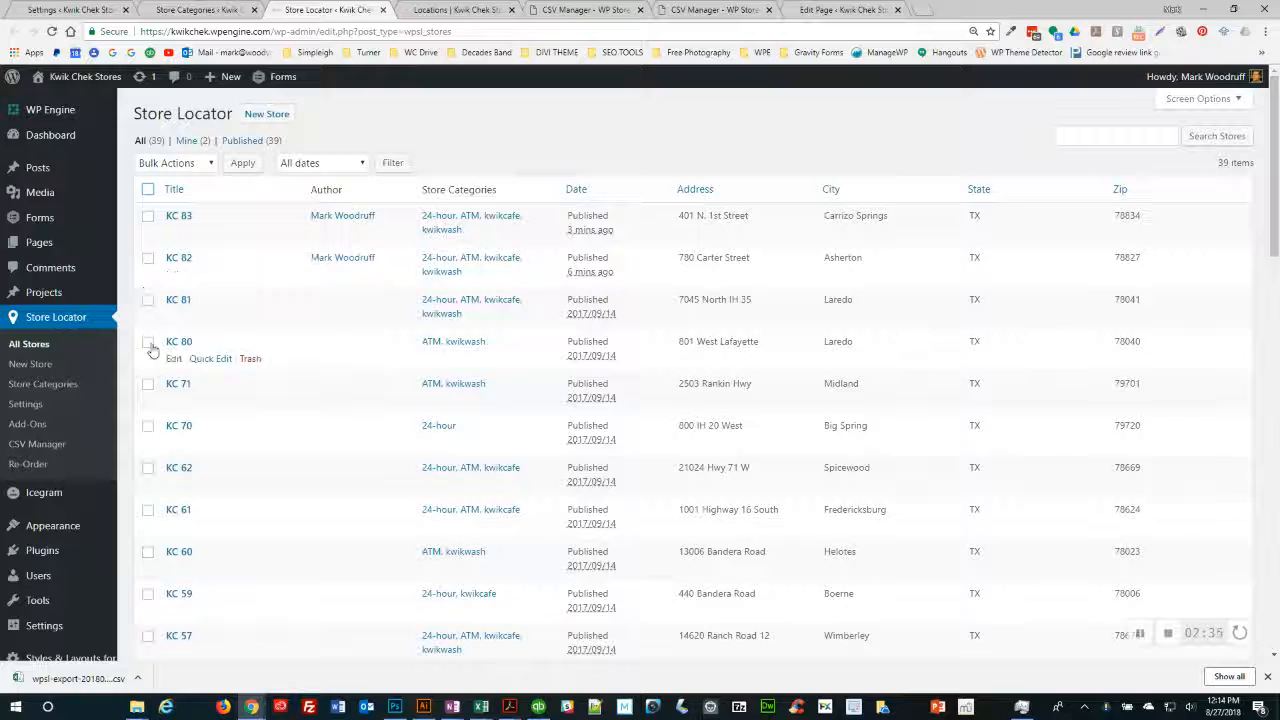
click(148, 342)
click(148, 468)
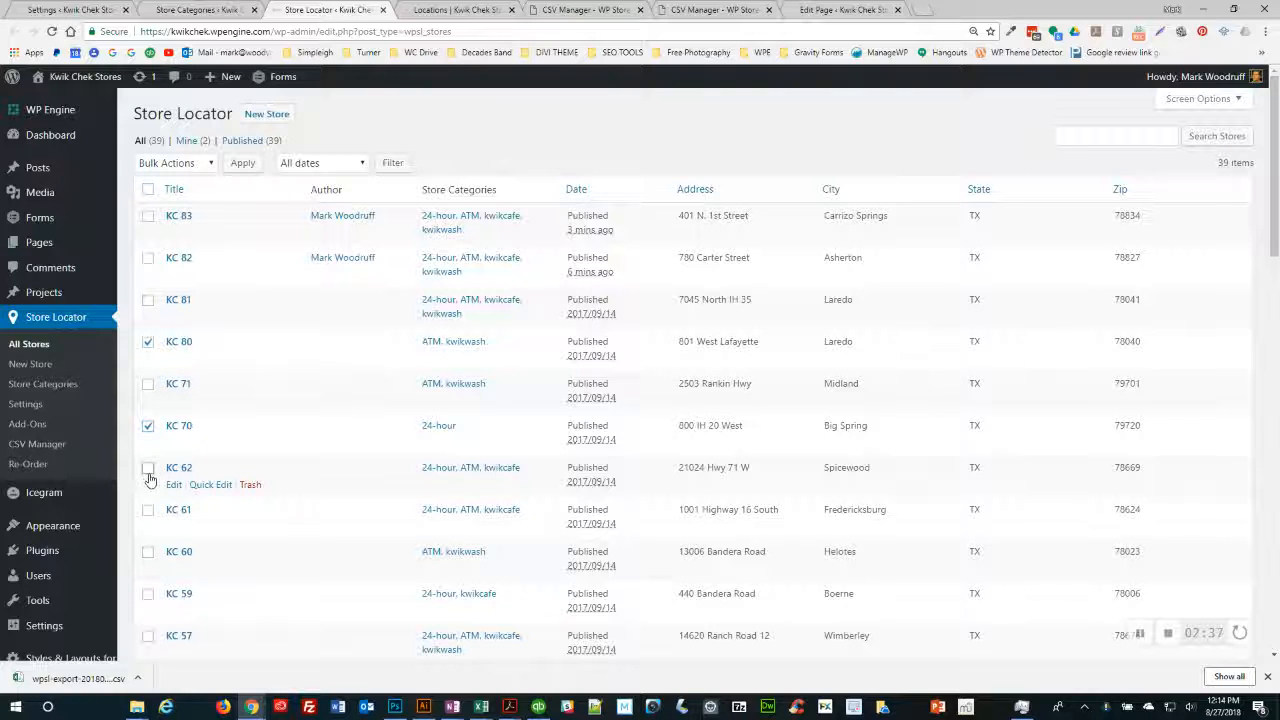
click(147, 510)
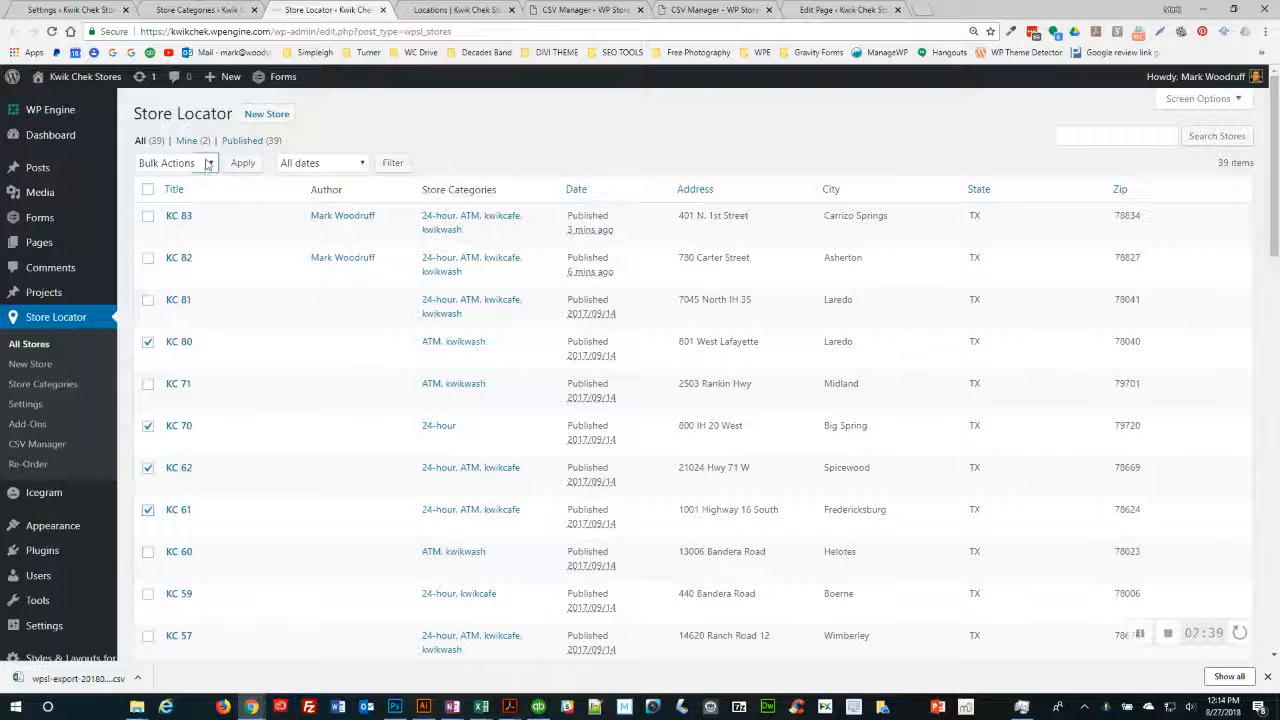
click(172, 163)
click(150, 208)
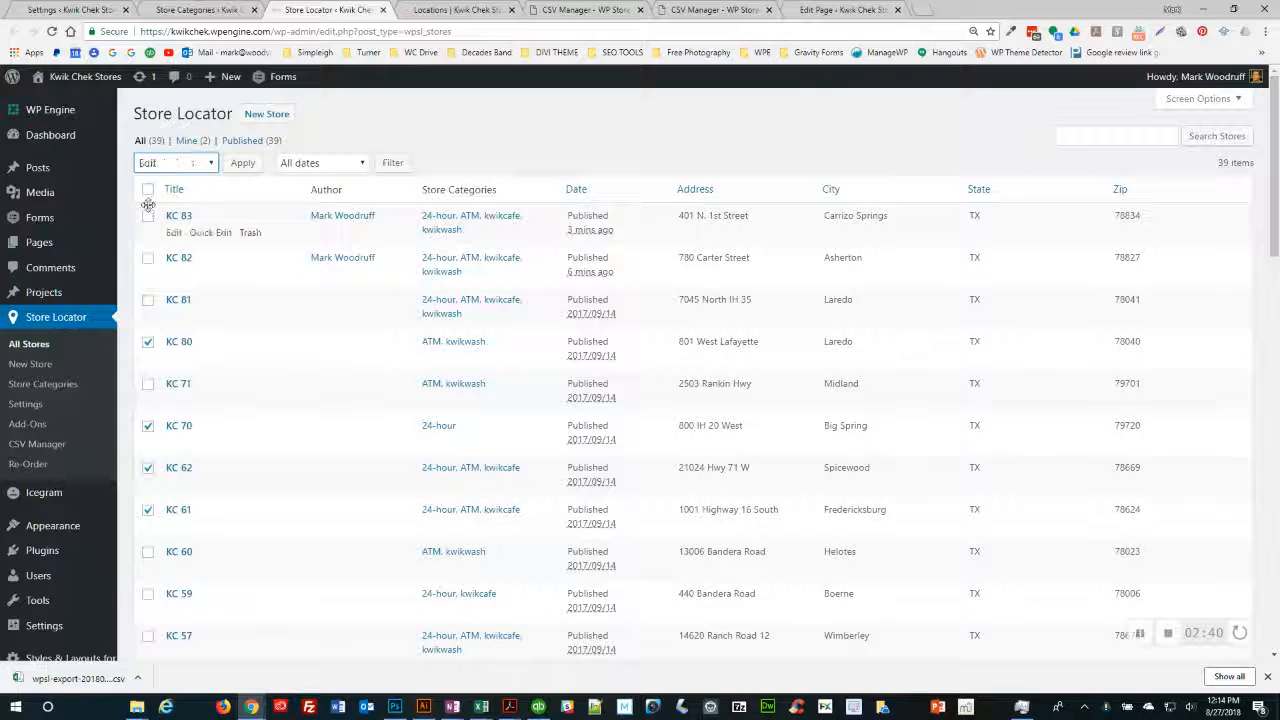
click(243, 165)
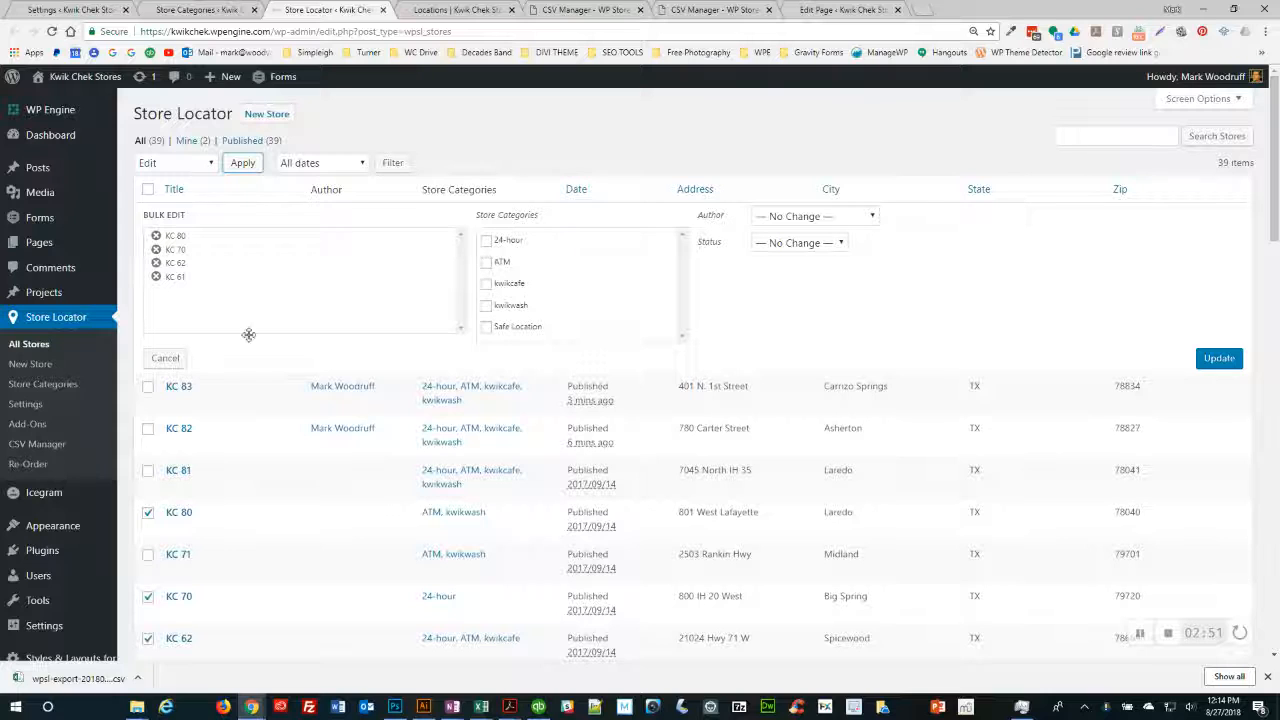
- Cancel the bulk edit unchanged and view the live Find a location page
click(165, 358)
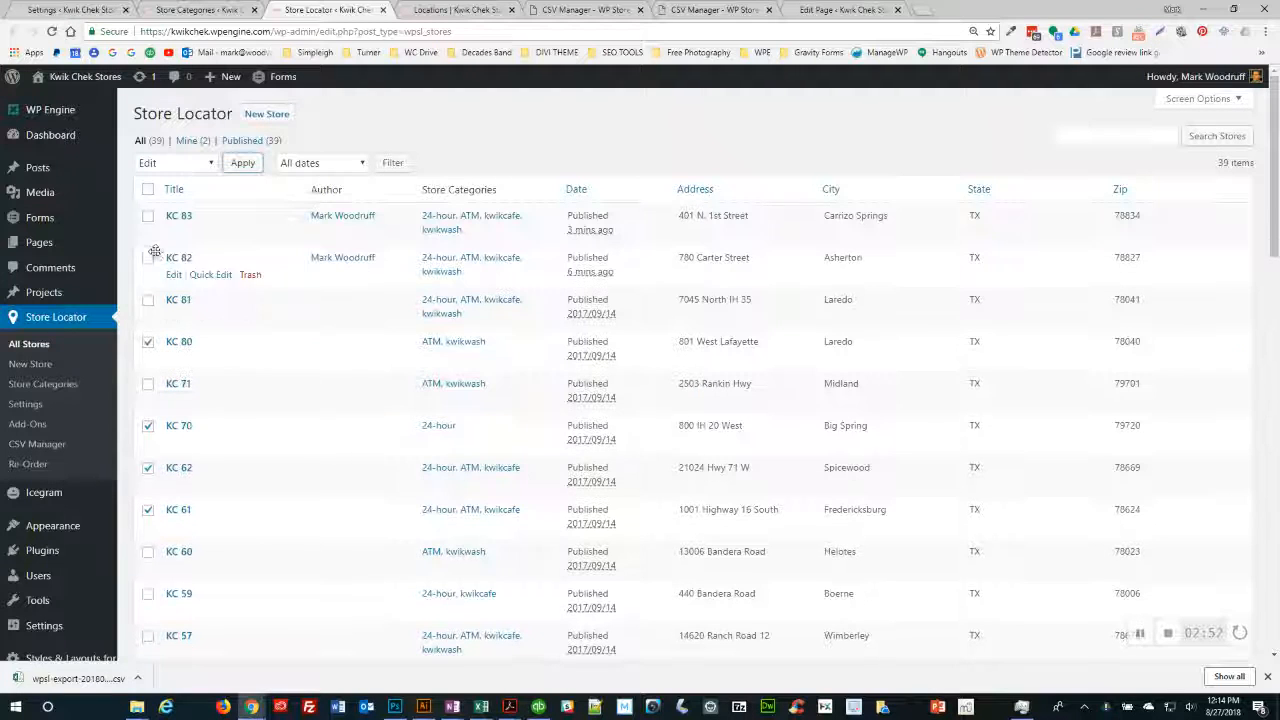
click(148, 189)
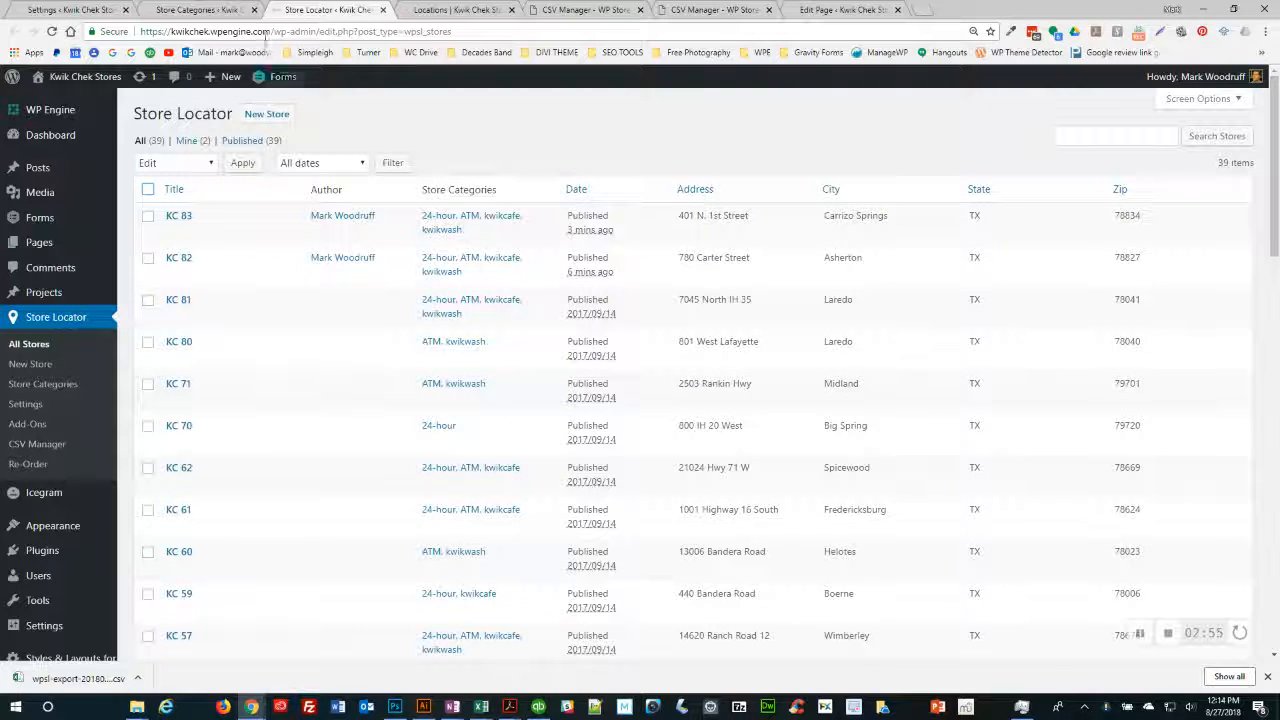
click(447, 12)
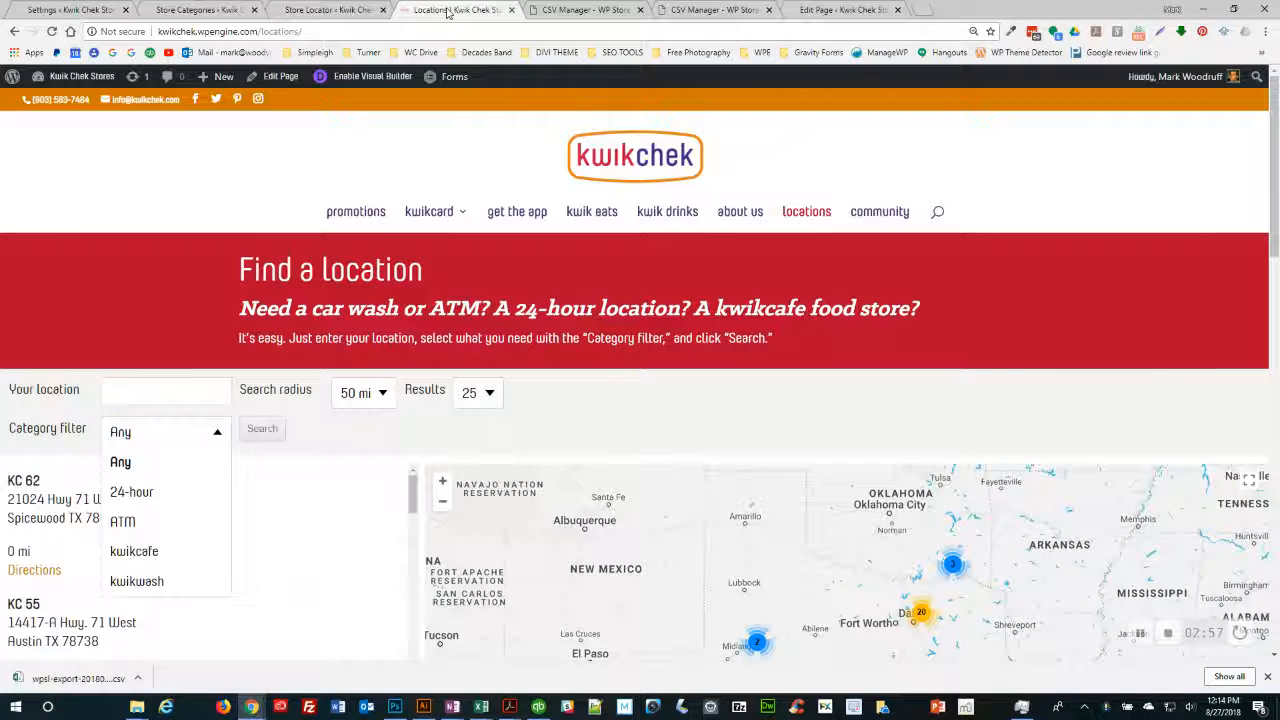
- Start a New Store entry from the Store Locator list, then switch to Excel's Book3 sheet
click(330, 10)
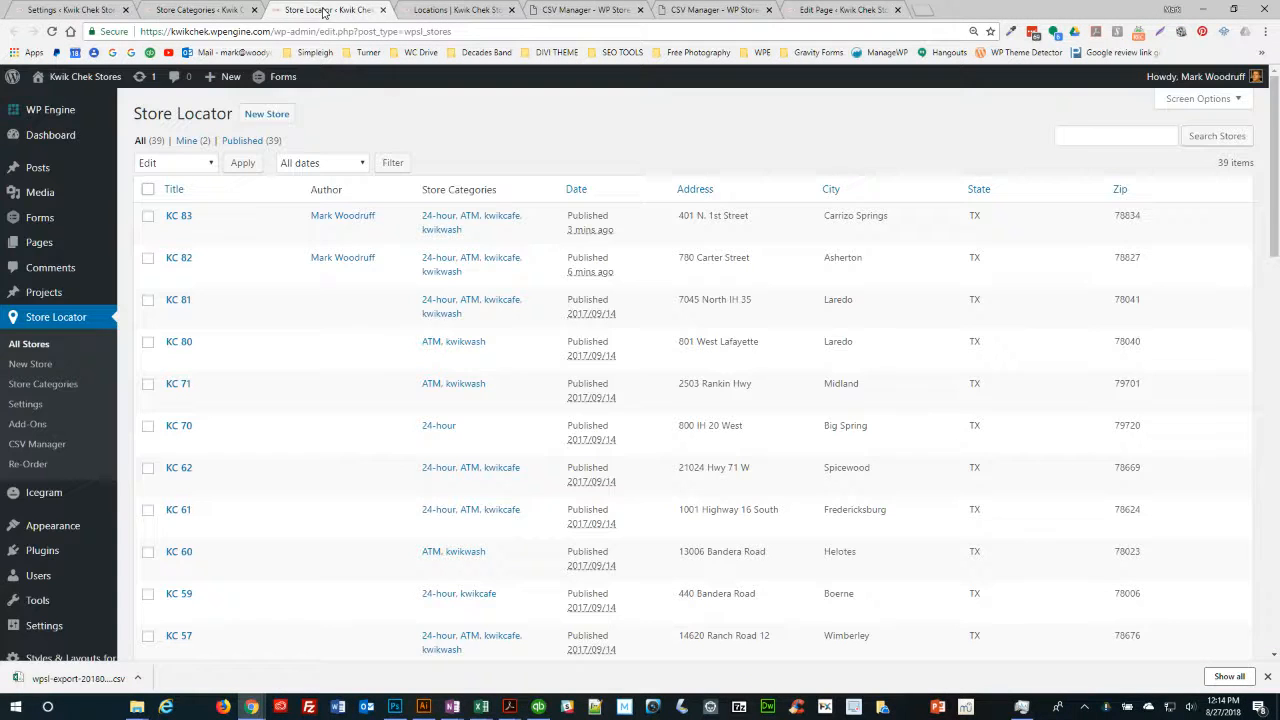
click(260, 116)
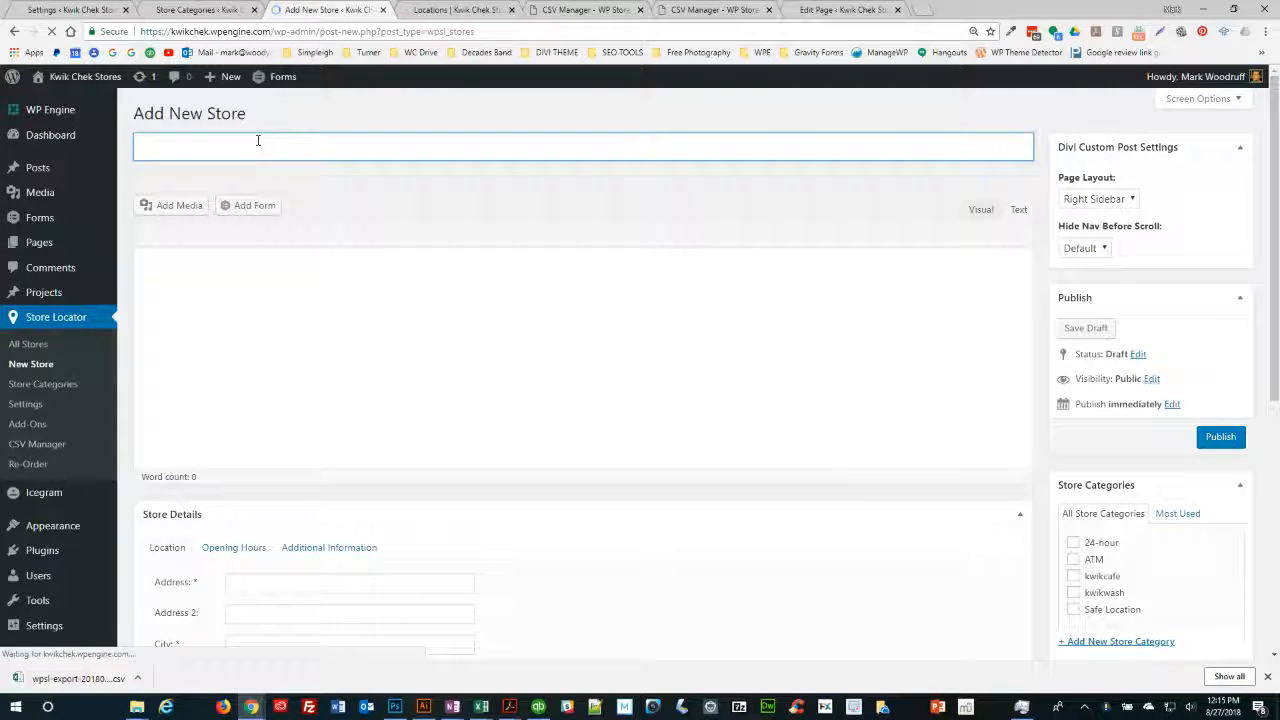
key(alt+Tab)
key(Tab)
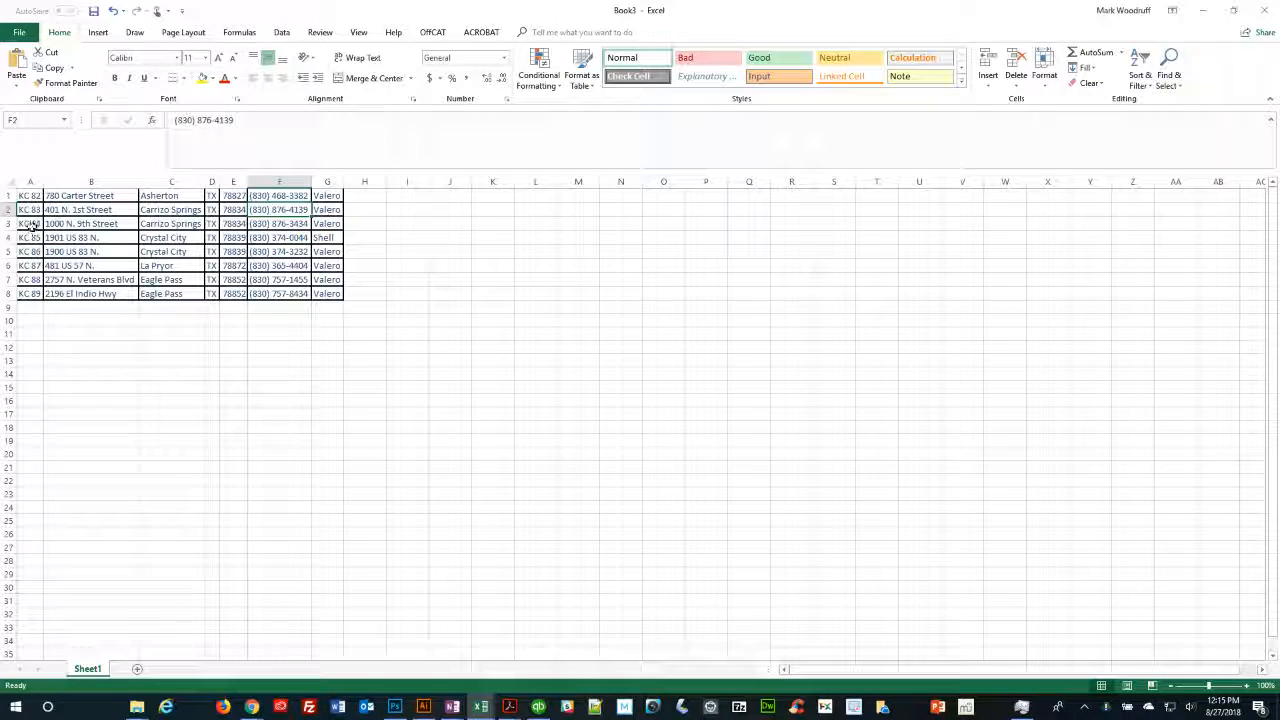
- Copy KC 84's address '1000 N. 9th Street' from cell B3 and return to the form
click(79, 224)
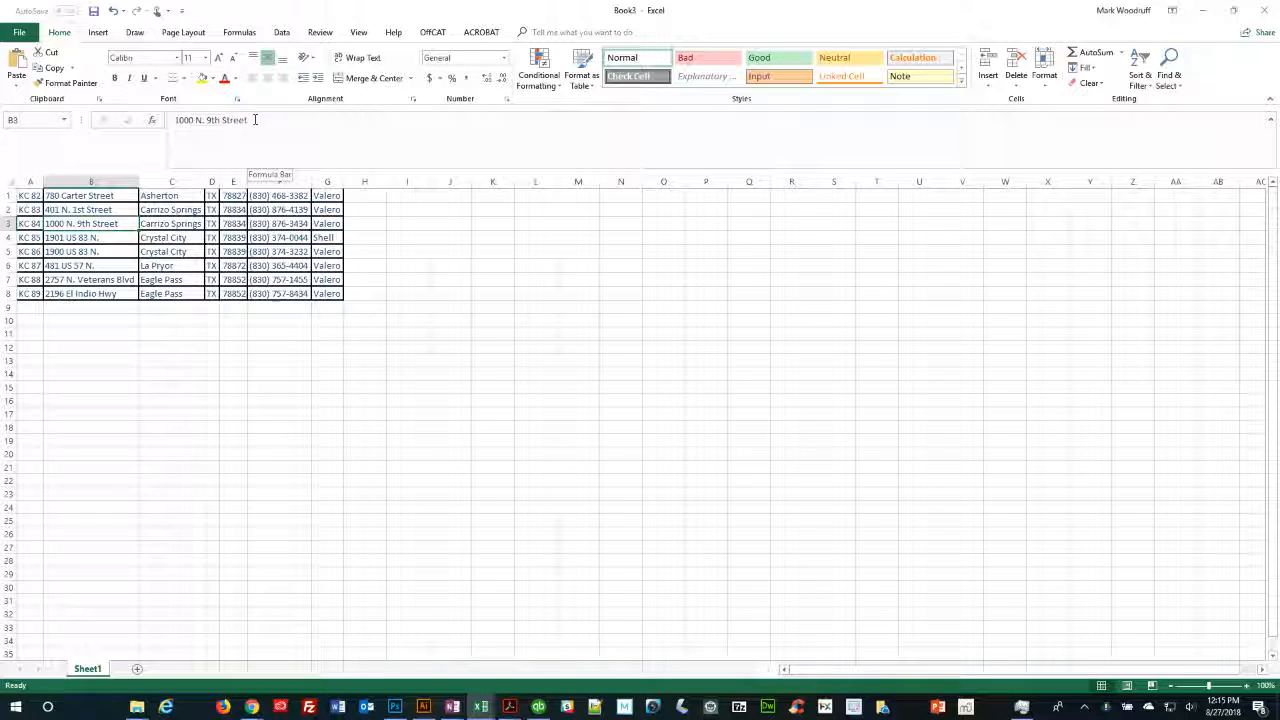
drag(254, 119, 162, 121)
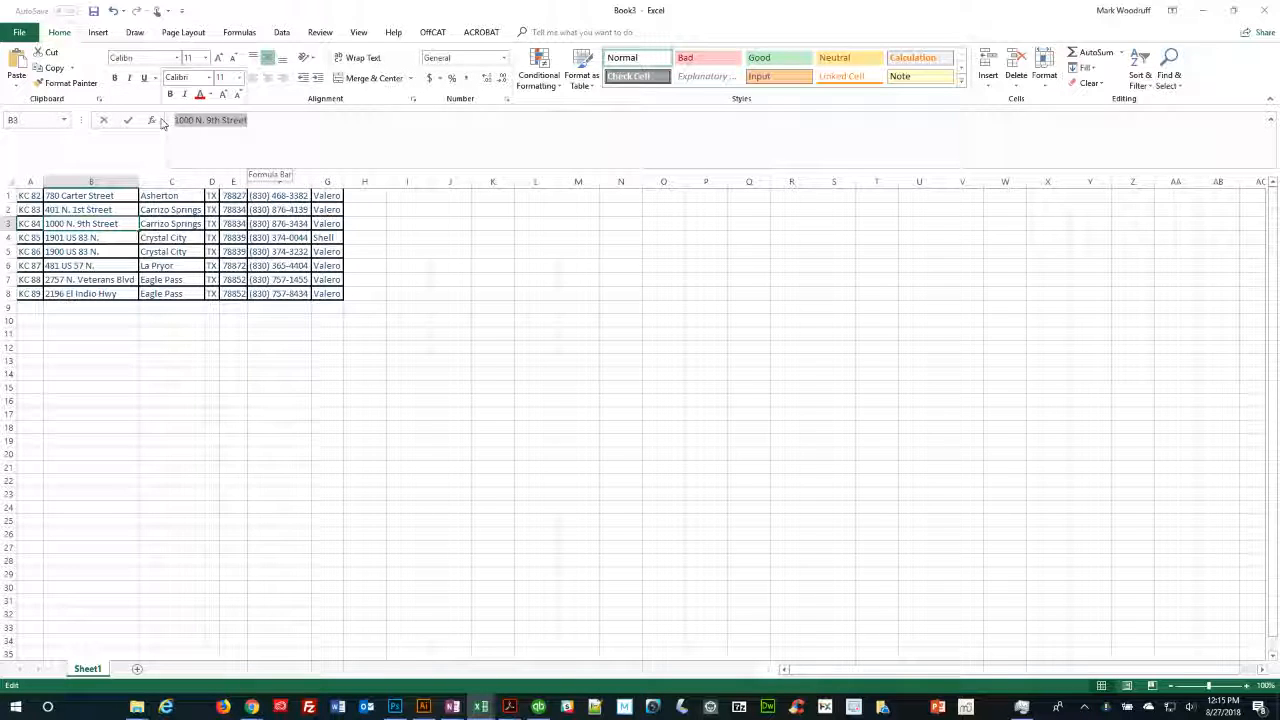
key(alt+Tab)
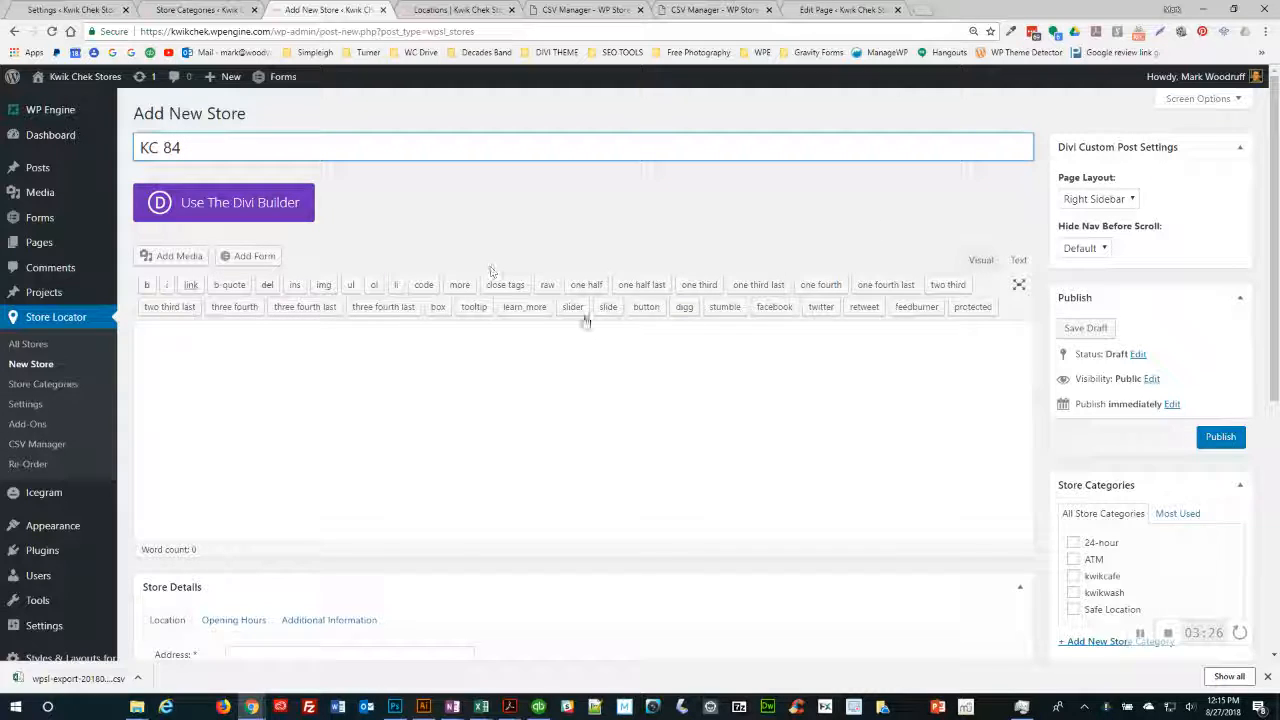
- Tick the 24-hour, ATM and kwikcafe categories for the new store
scroll(661, 402, down, 2)
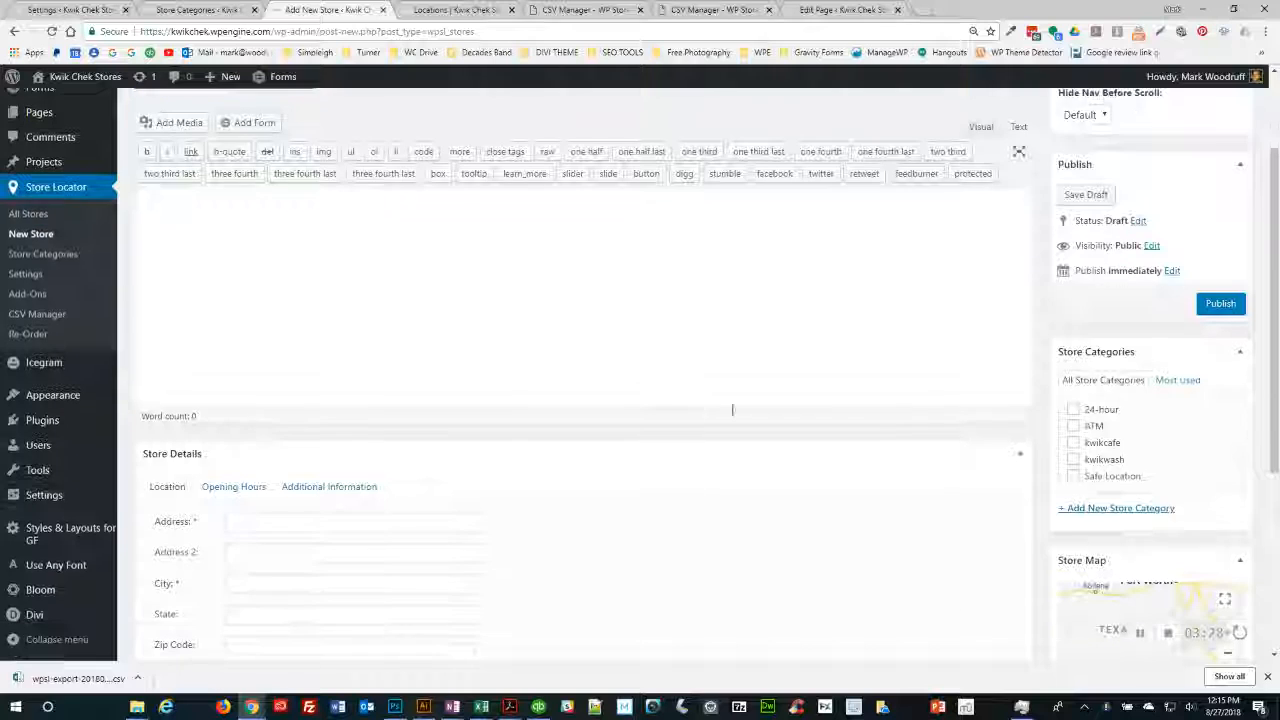
click(1075, 428)
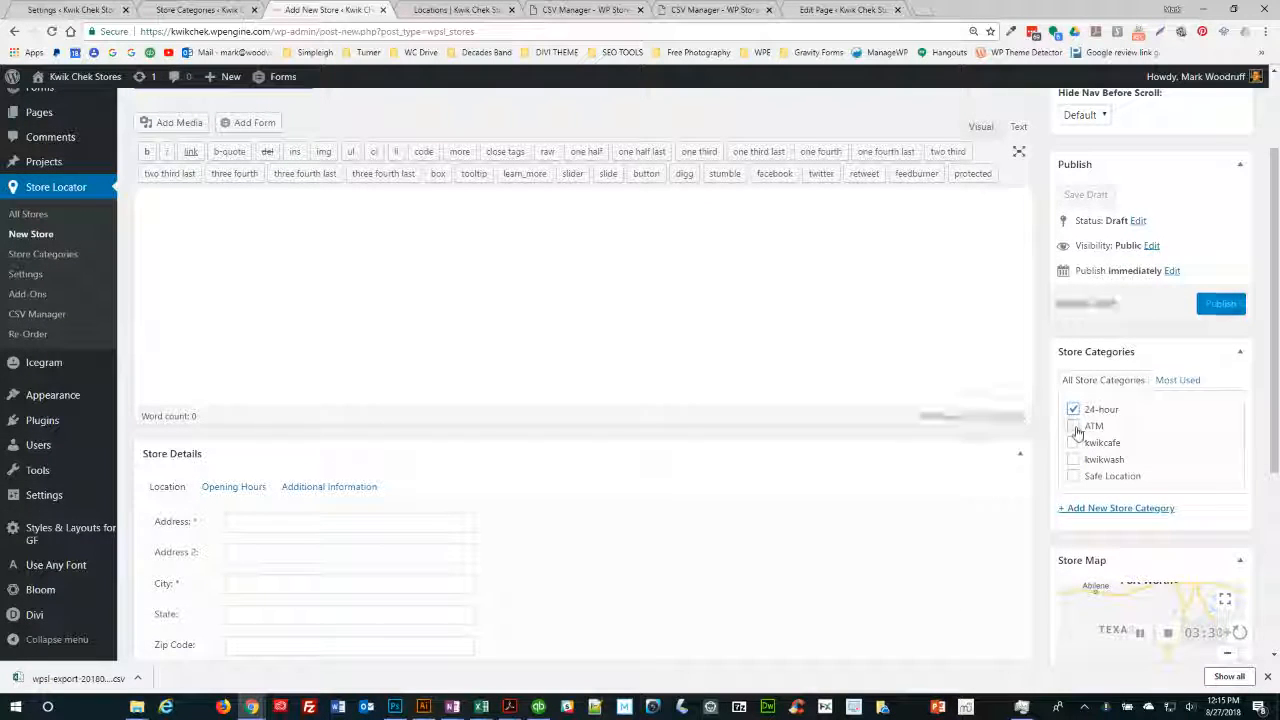
click(1074, 443)
click(1075, 460)
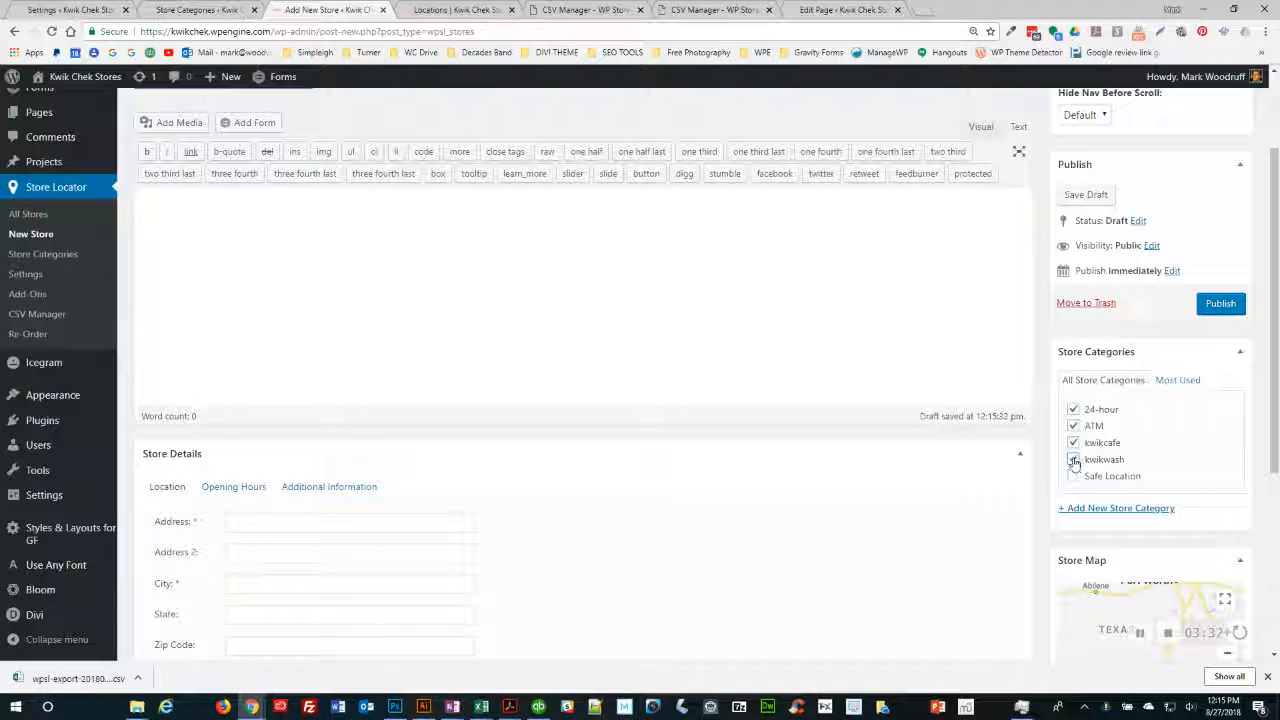
click(260, 523)
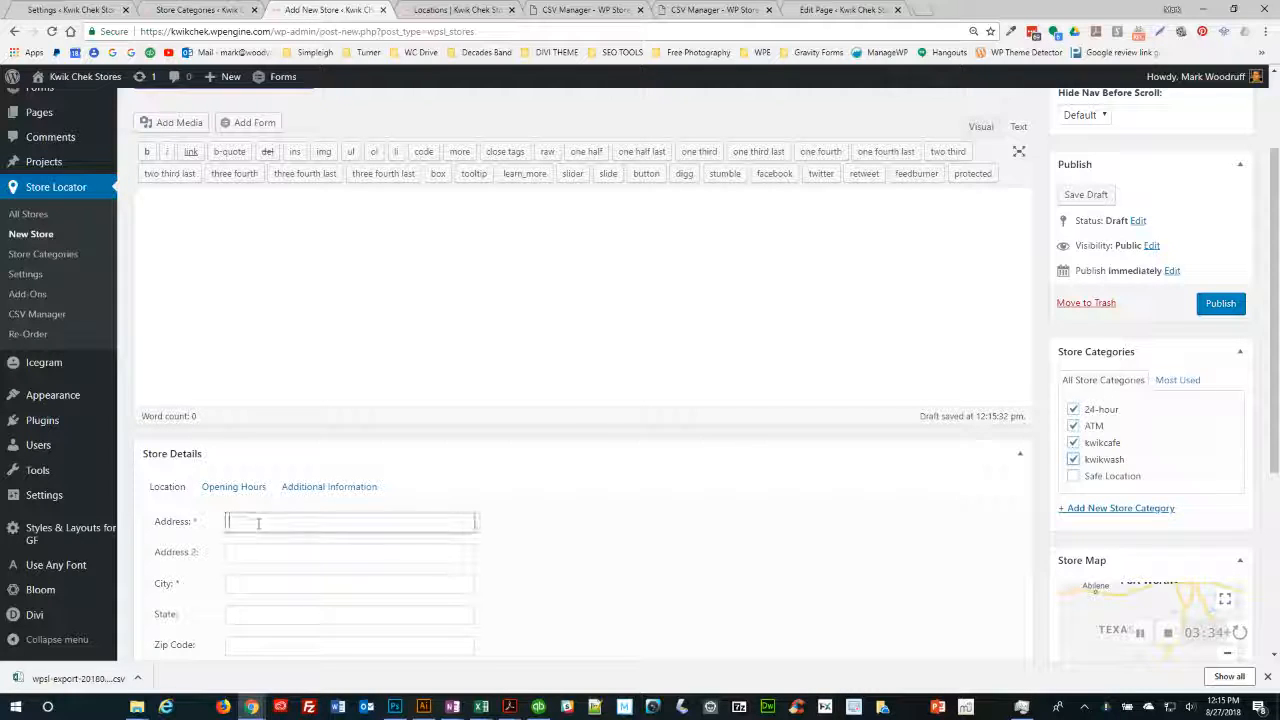
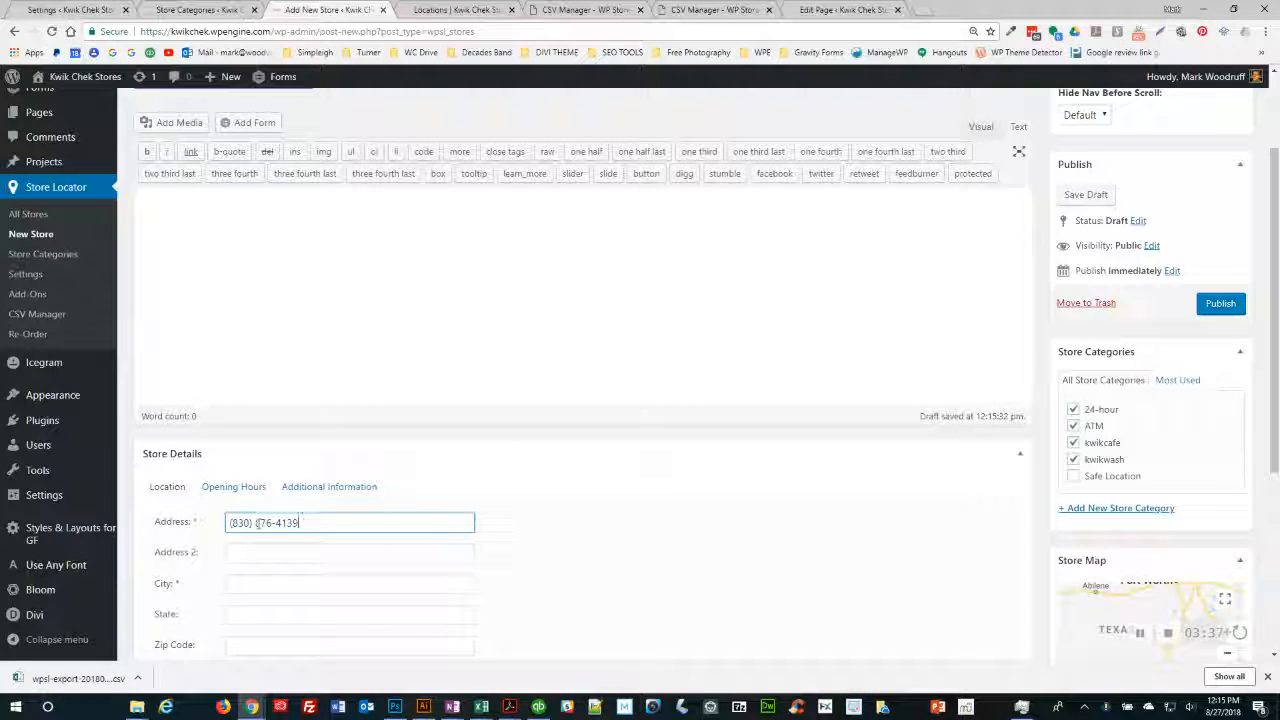
key(super+Tab)
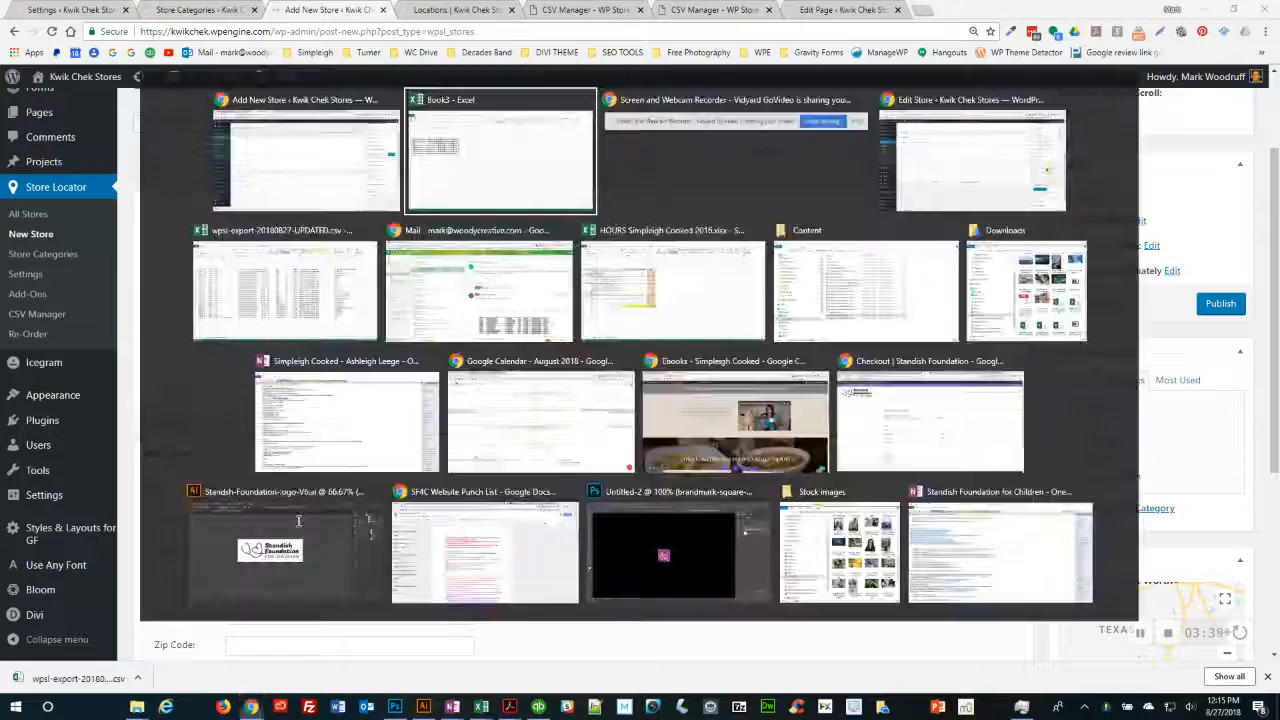
key(Return)
click(247, 119)
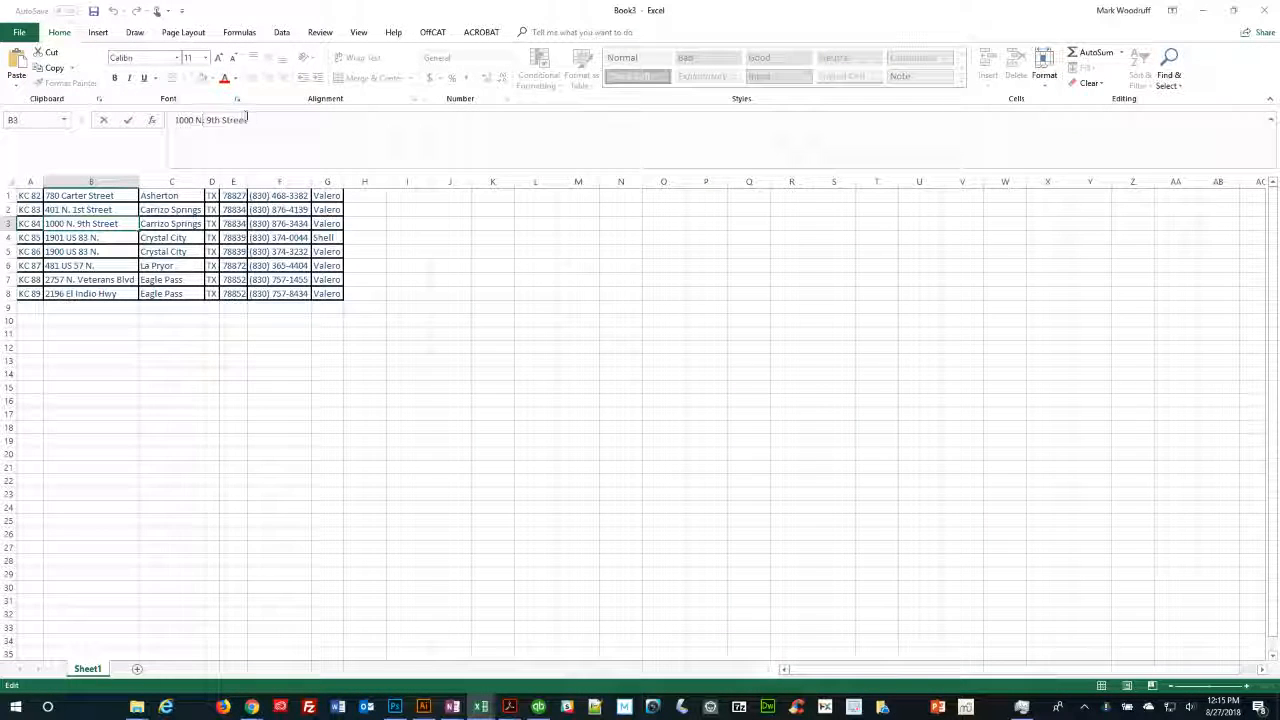
drag(247, 119, 152, 119)
key(ctrl+c)
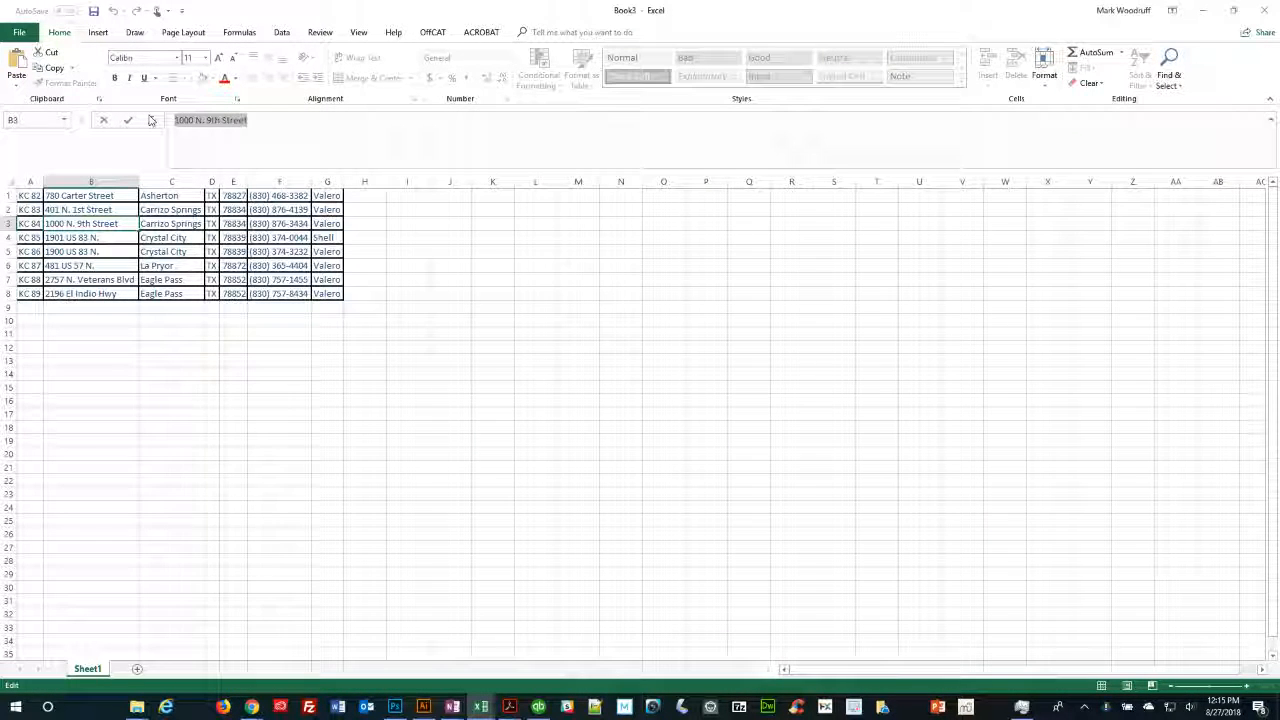
key(super+Tab)
key(Return)
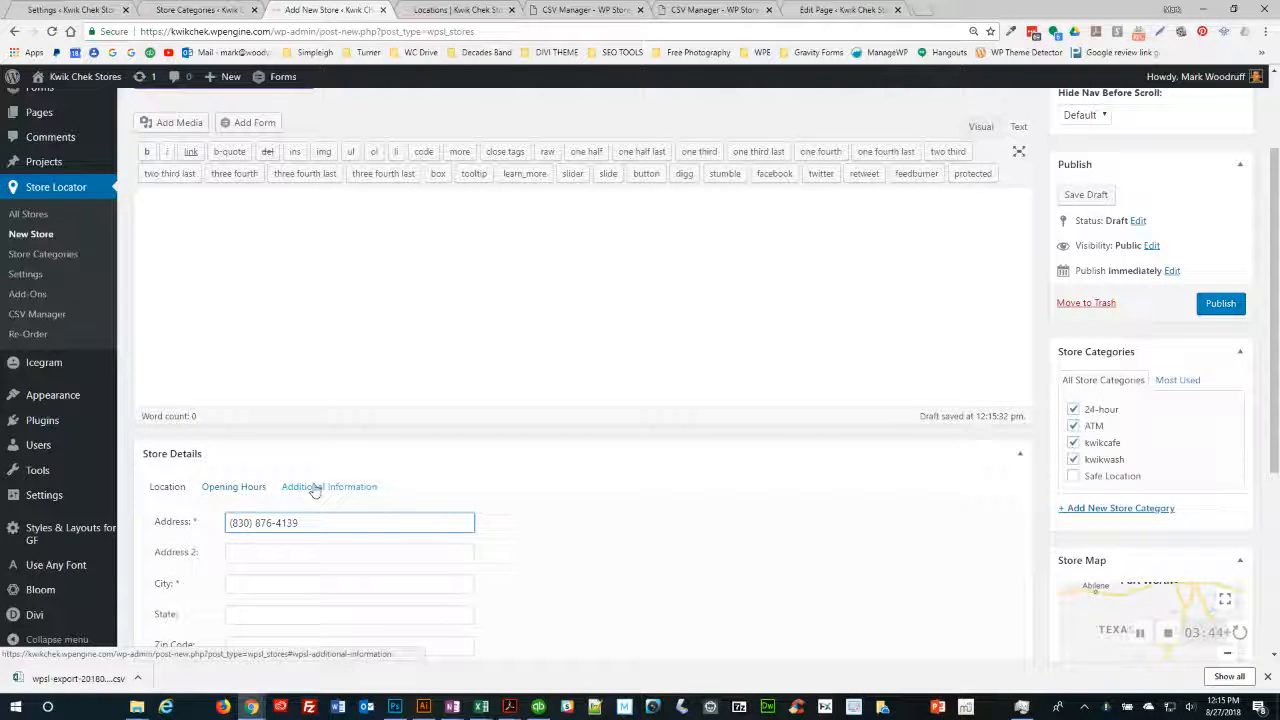
key(ctrl+a)
key(BackSpace)
key(ctrl+v)
- Copy the city Carrizo Springs from Excel into the store's City field
key(alt+Tab)
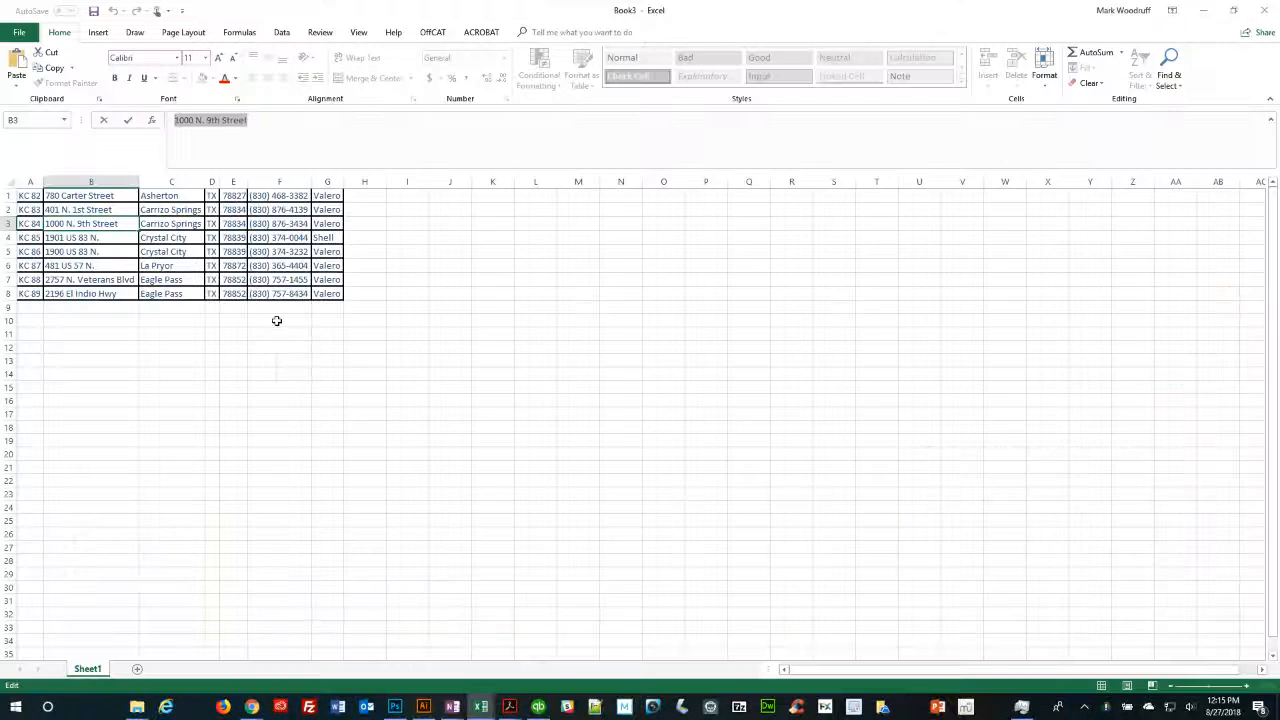
click(184, 224)
drag(238, 121, 172, 121)
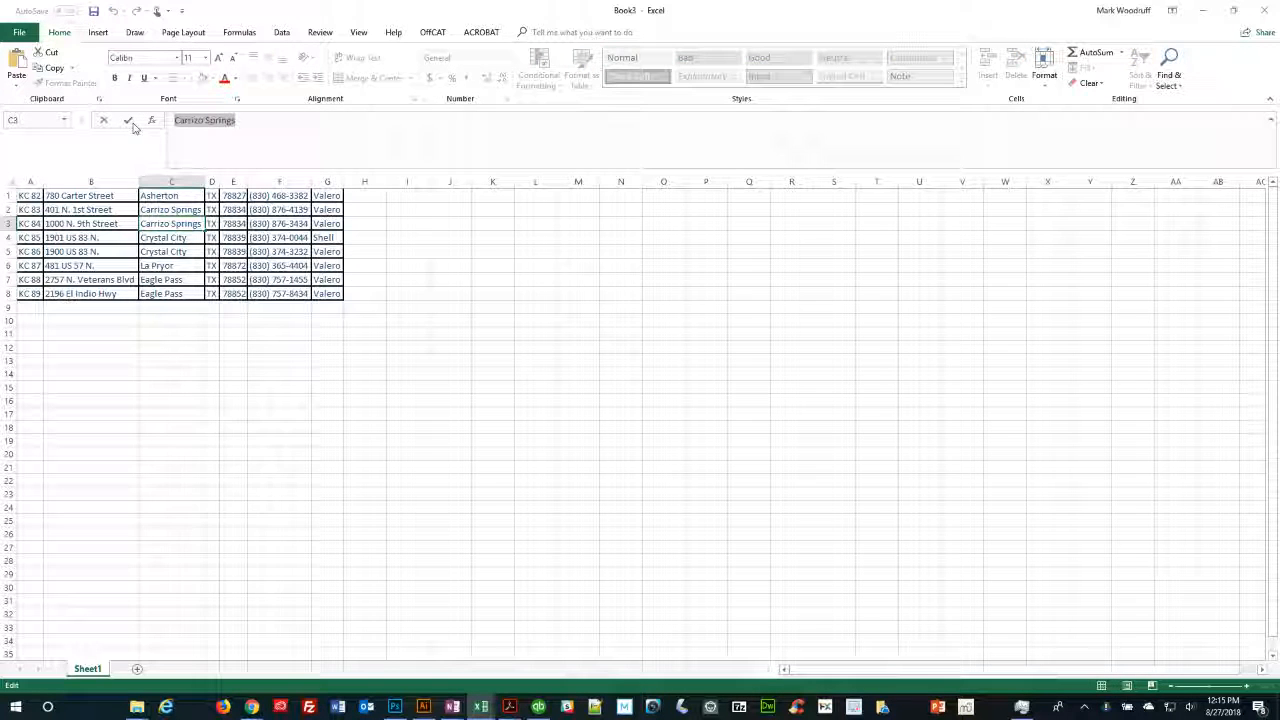
key(ctrl+c)
key(alt+Tab)
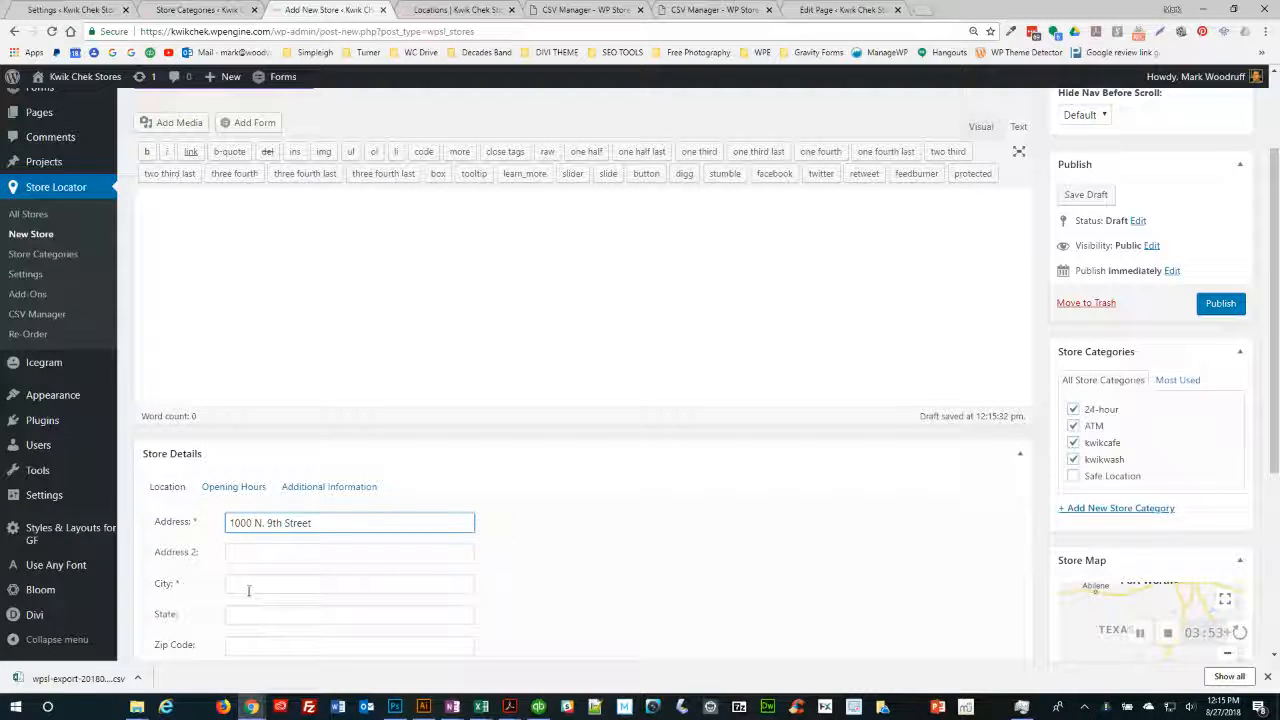
click(249, 589)
key(ctrl+v)
- Enter state TX and zip 78834, then preview the location on the map
click(255, 613)
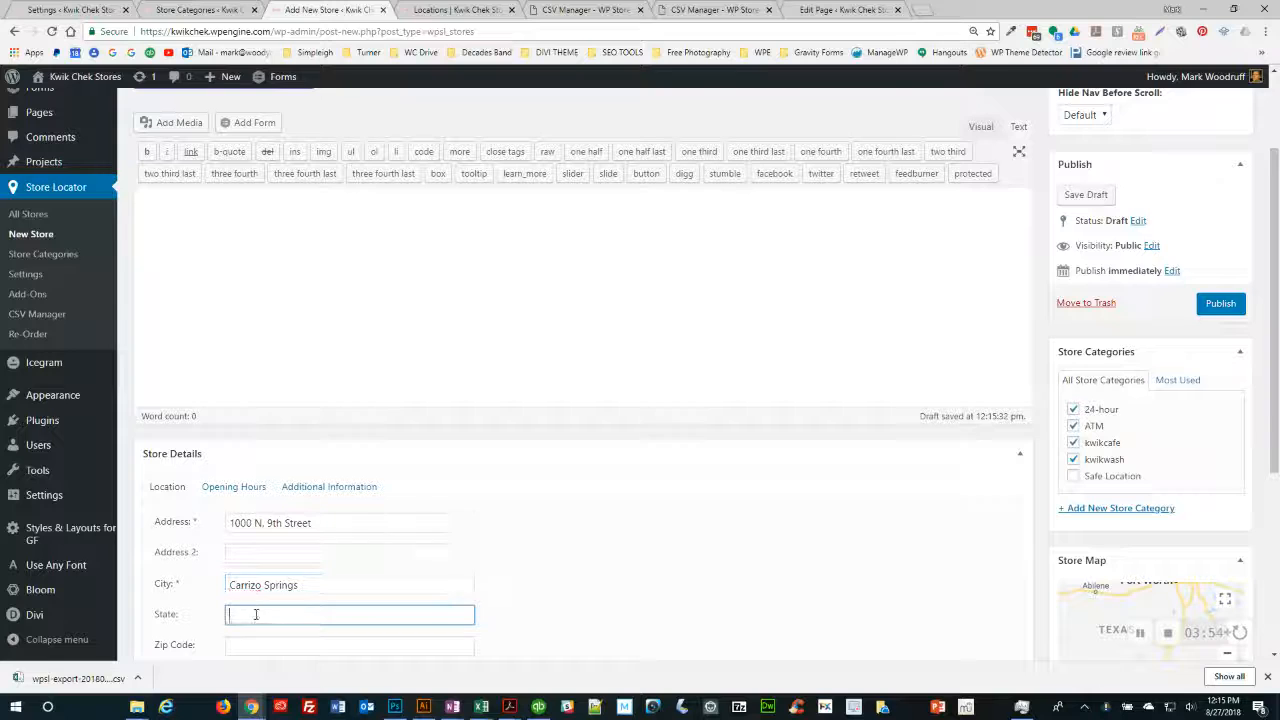
text(TX)
key(Tab)
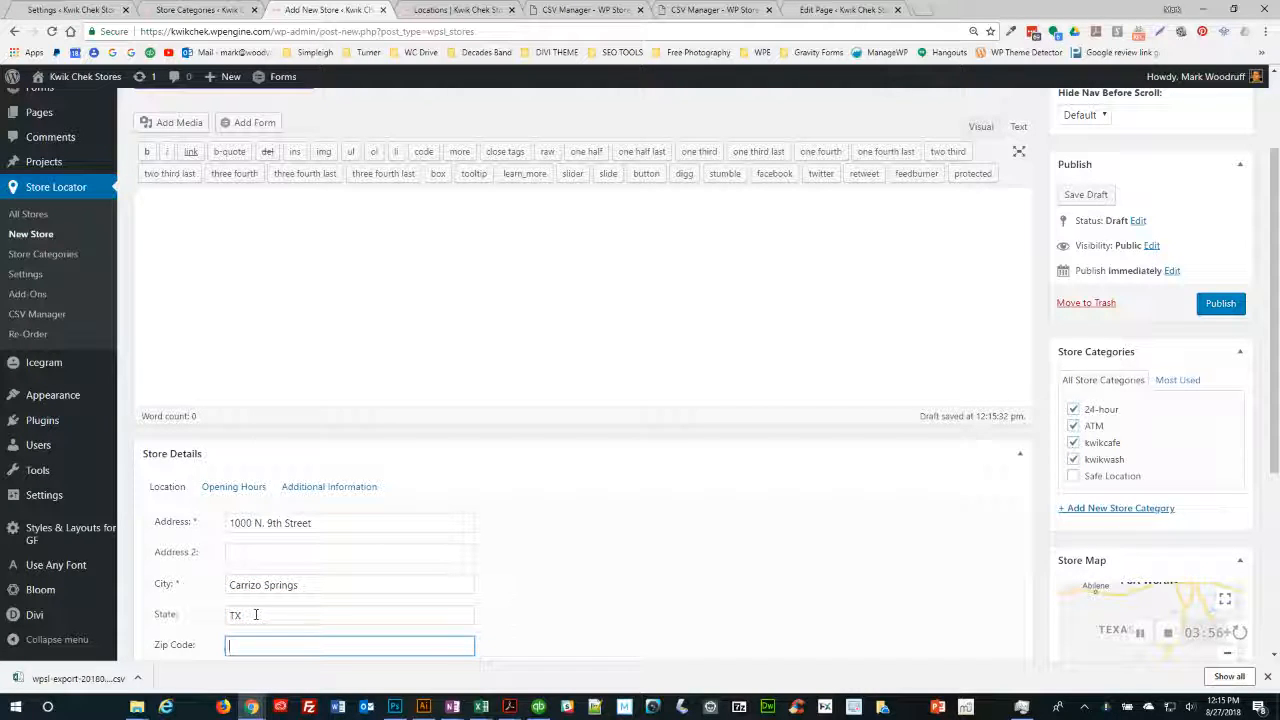
text(78834)
scroll(544, 573, down, 2)
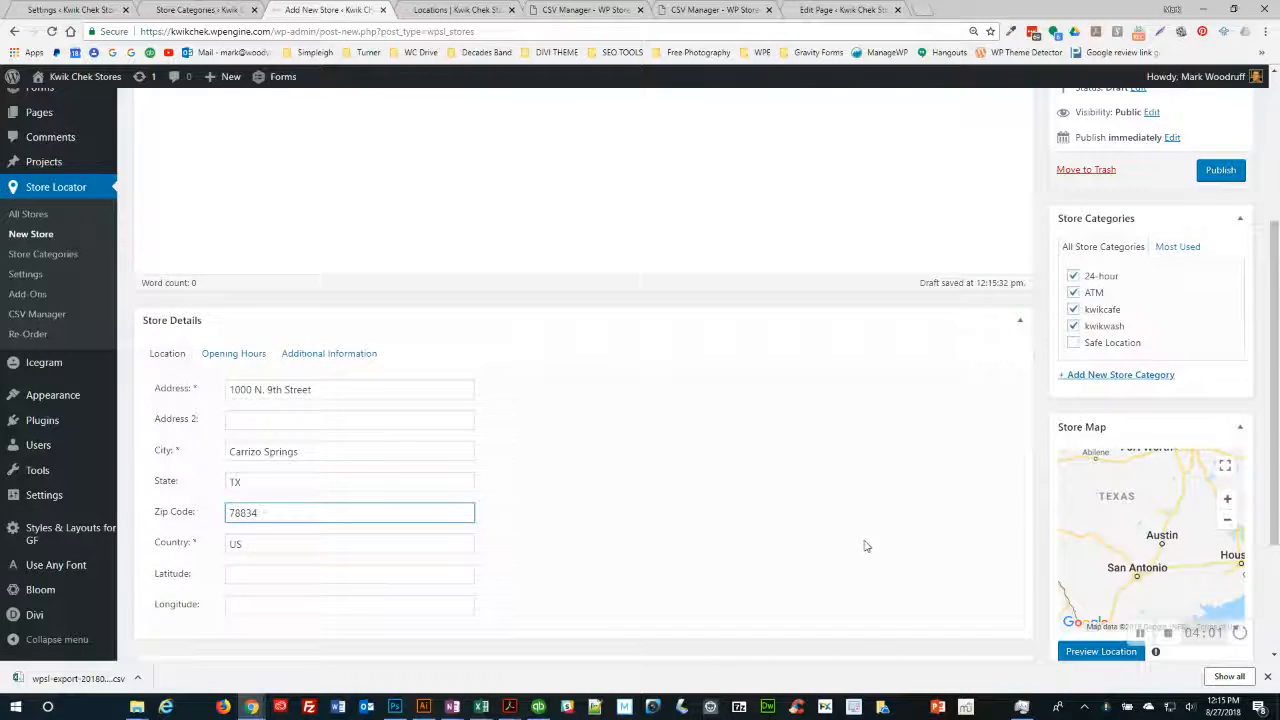
scroll(783, 509, down, 2)
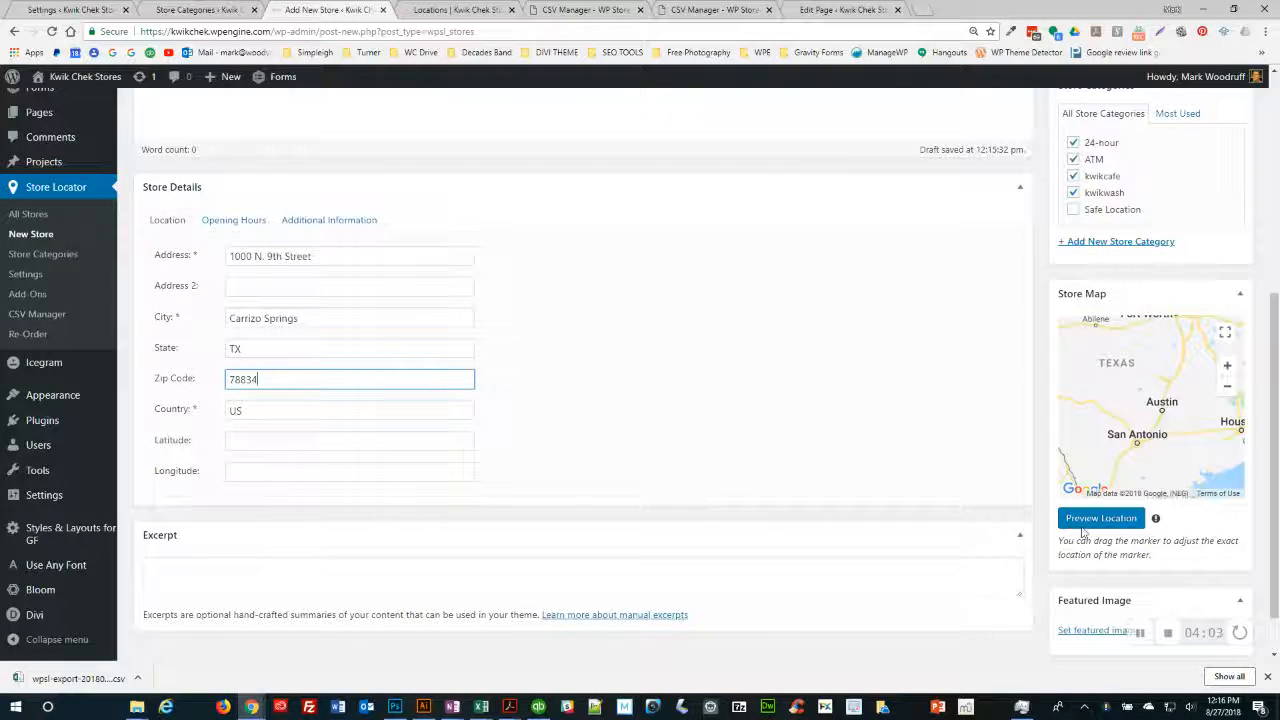
click(1085, 520)
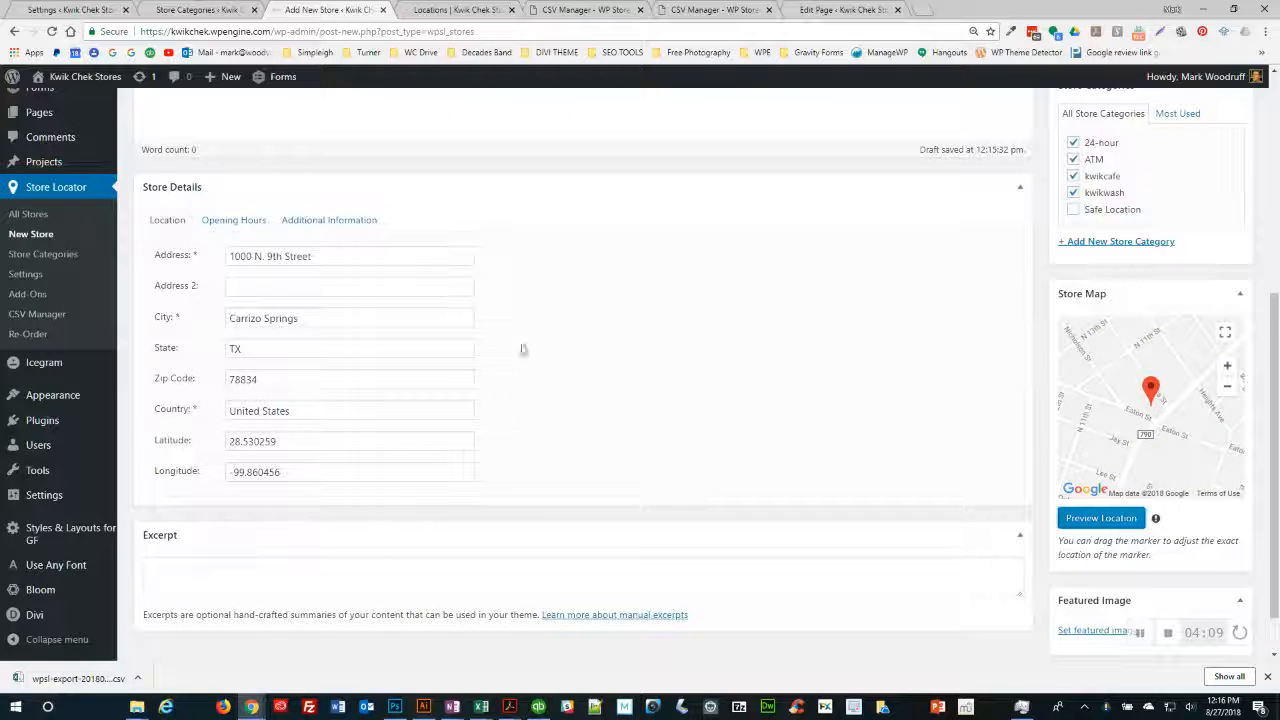
- Compare KC 84's Opening Hours with the plugin's default hours, 6:00 AM to 12:00 AM daily
click(228, 224)
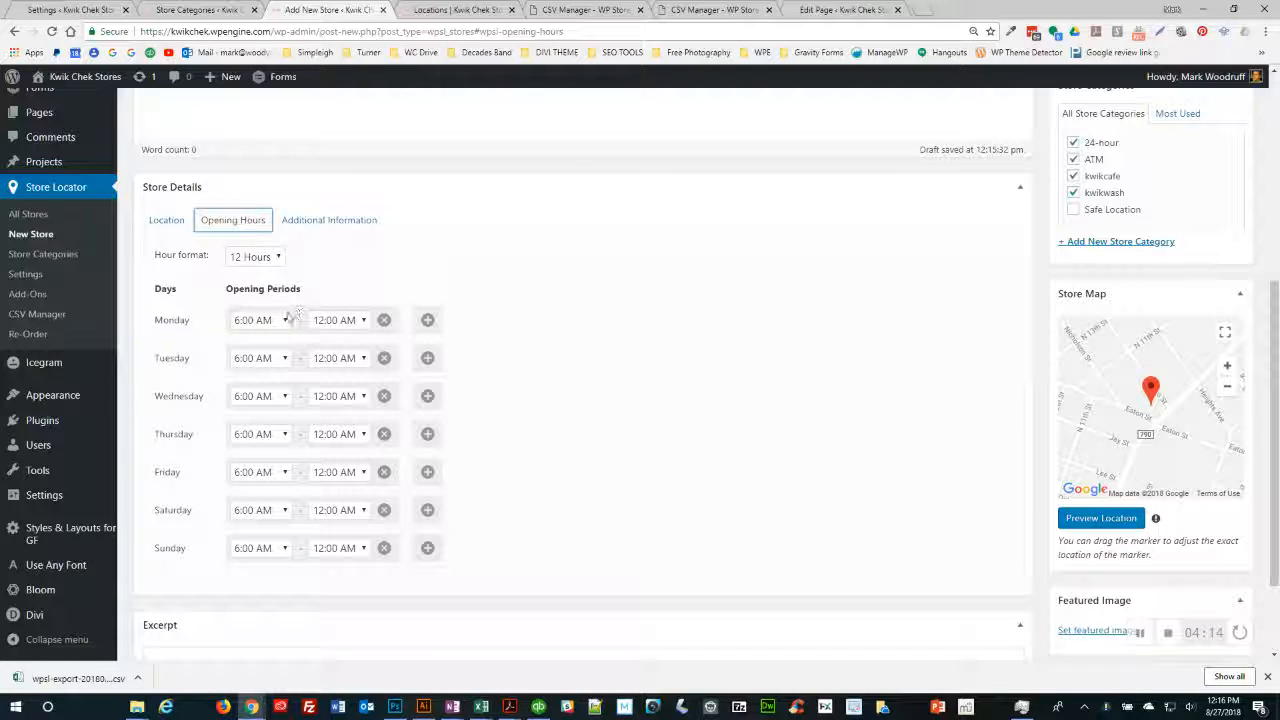
click(68, 11)
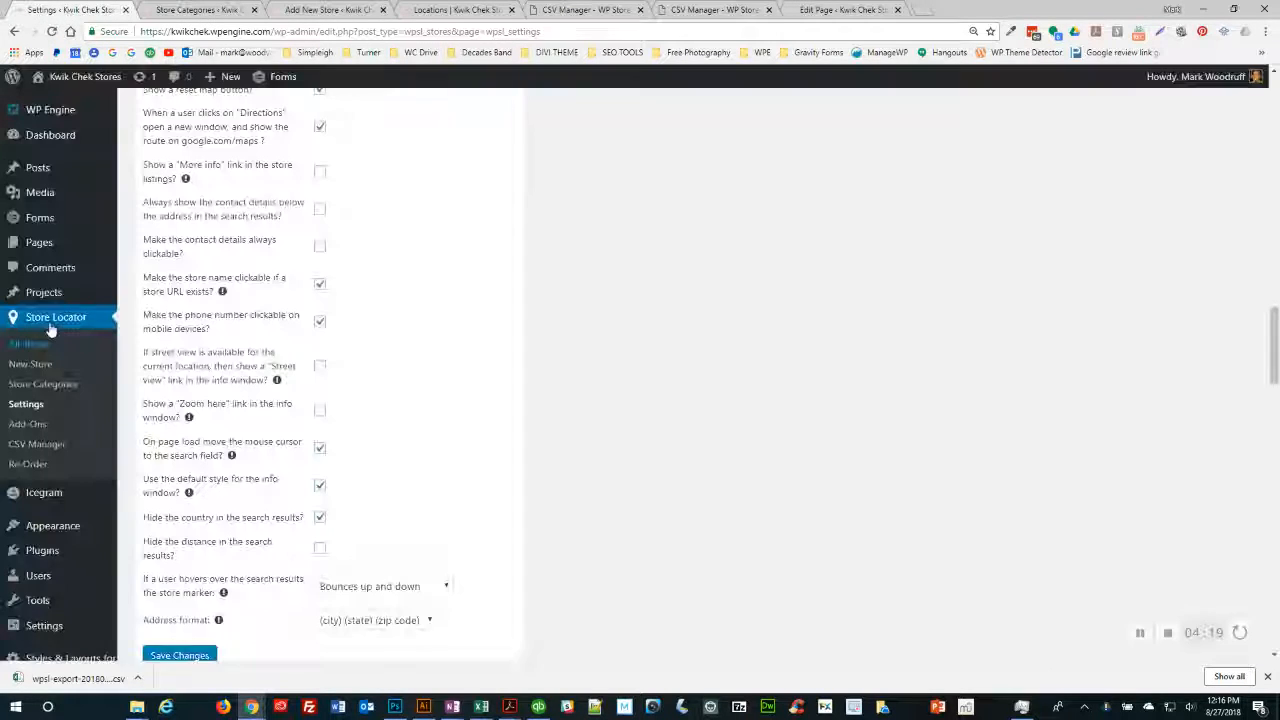
scroll(563, 407, down, 4)
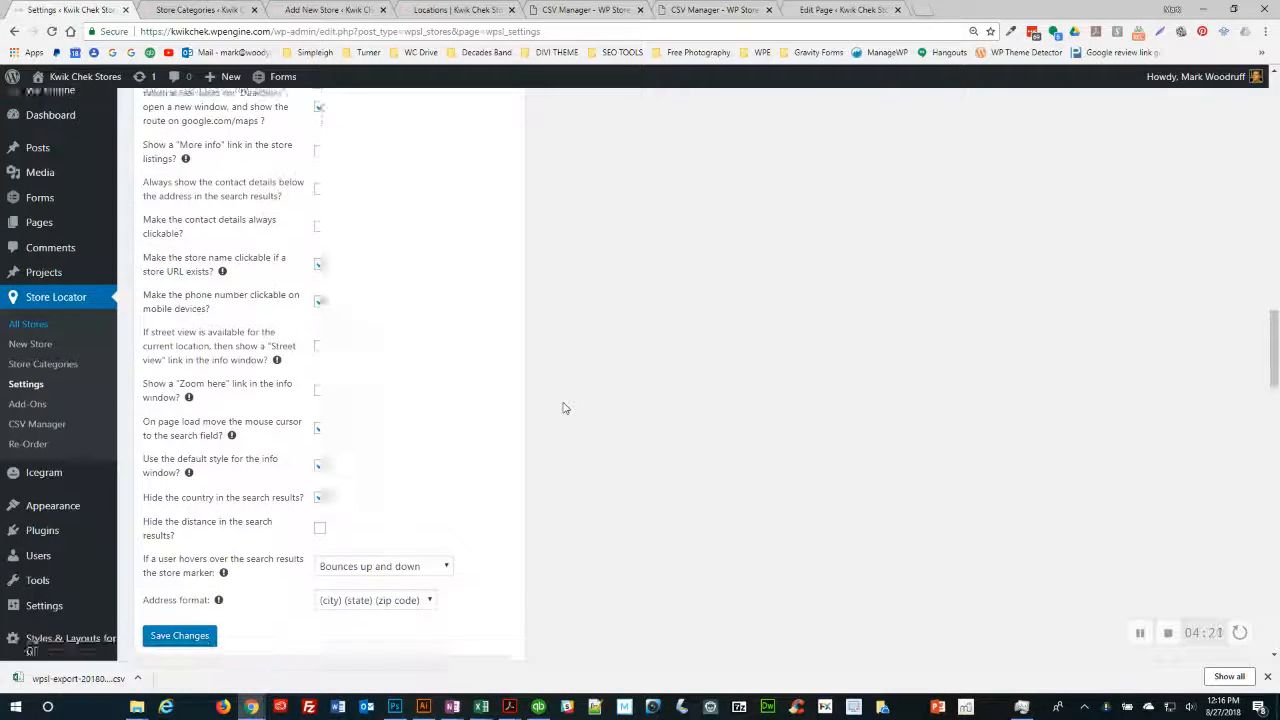
scroll(563, 407, down, 5)
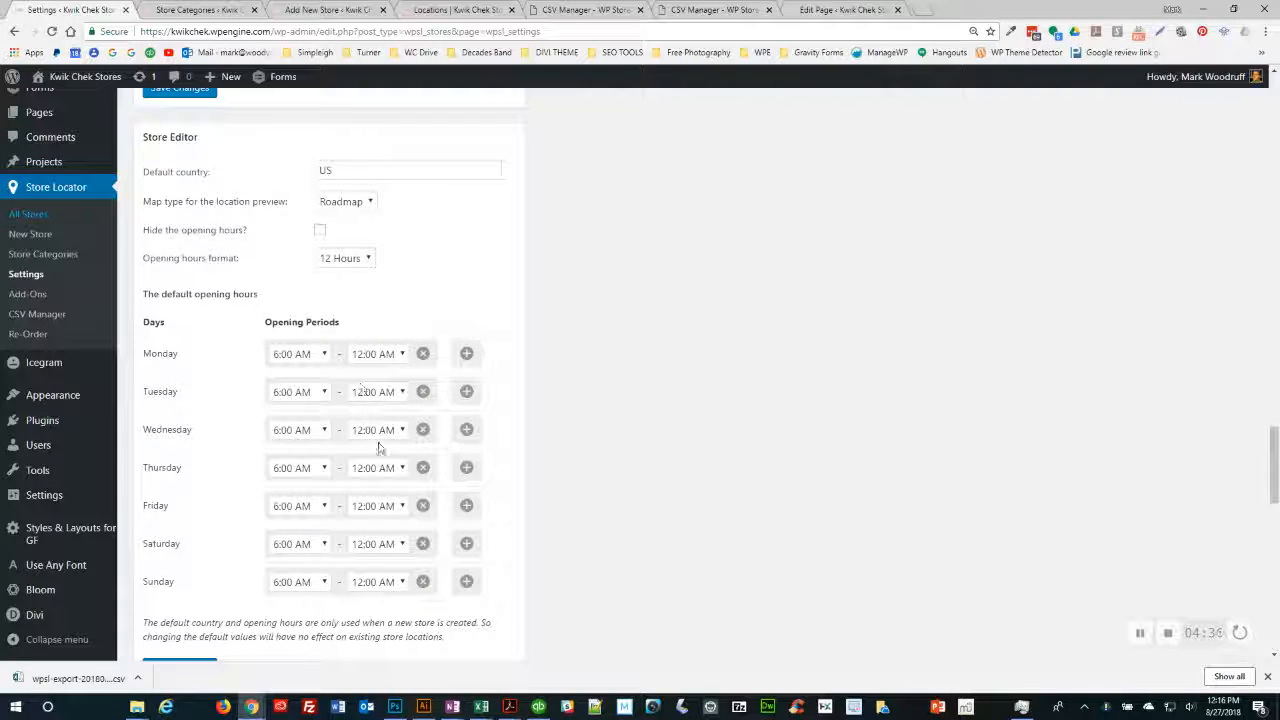
click(325, 10)
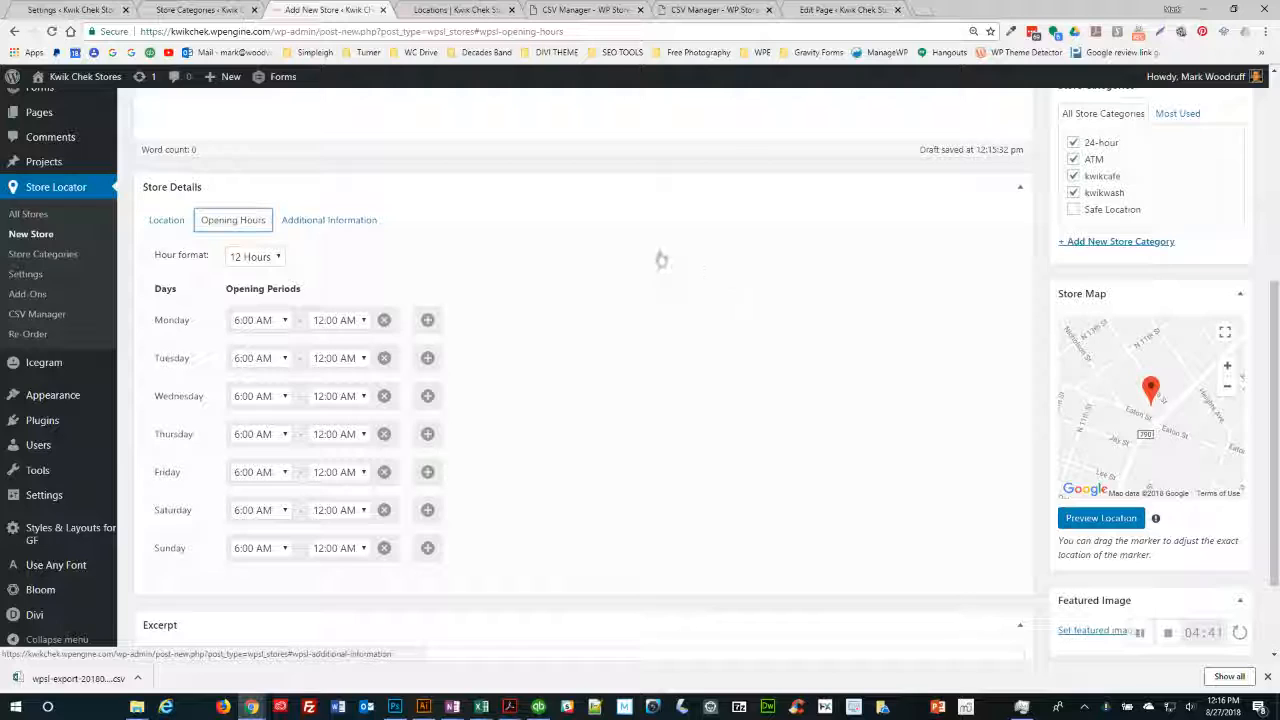
scroll(659, 258, up, 4)
scroll(252, 335, down, 1)
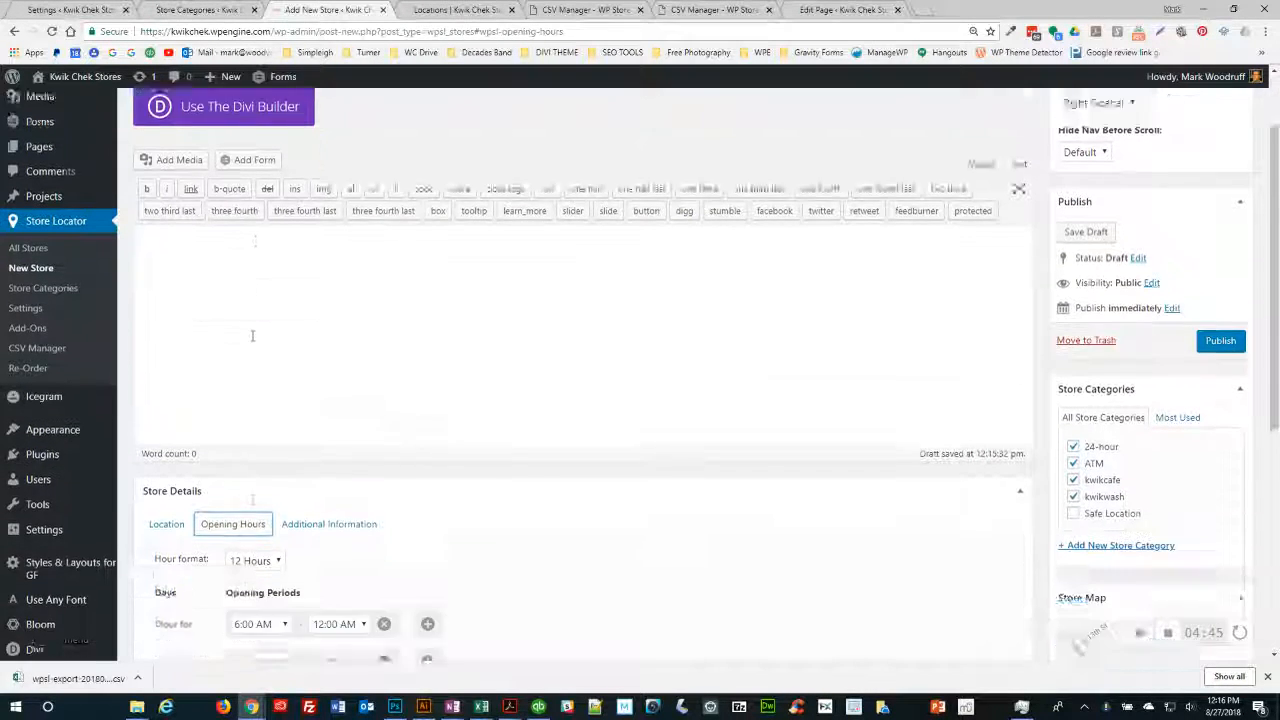
scroll(252, 335, down, 3)
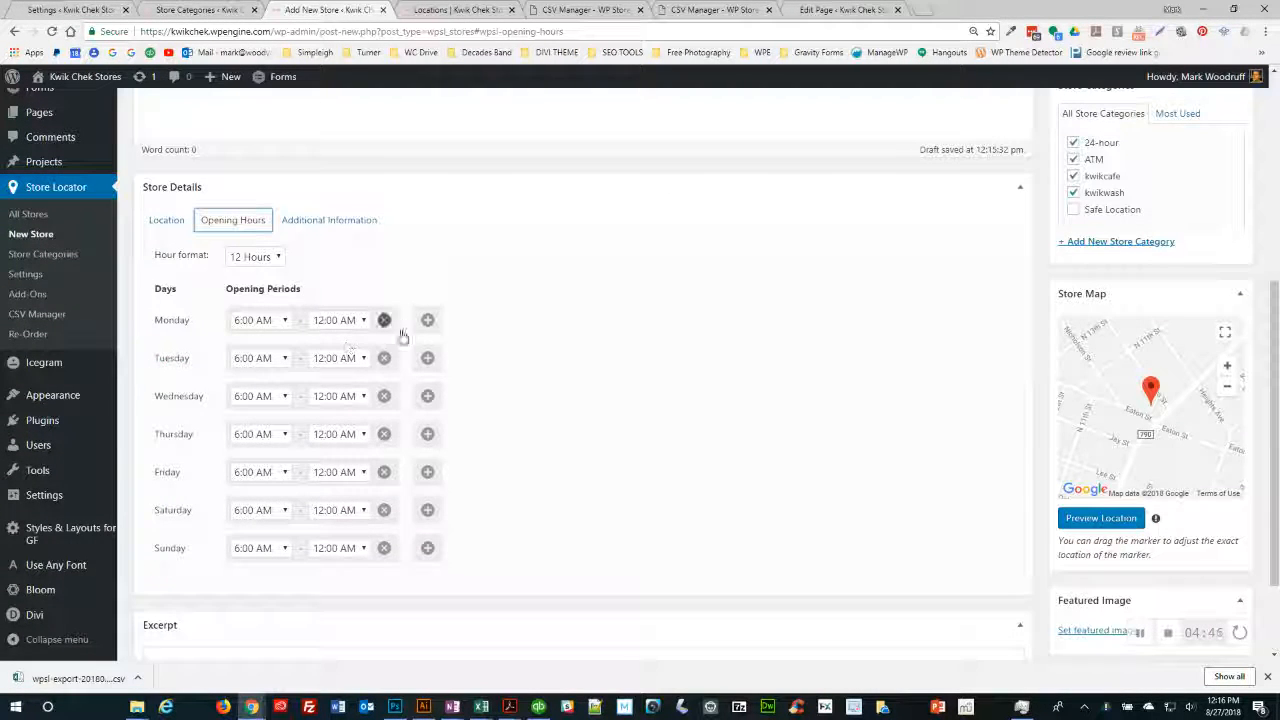
scroll(386, 286, up, 1)
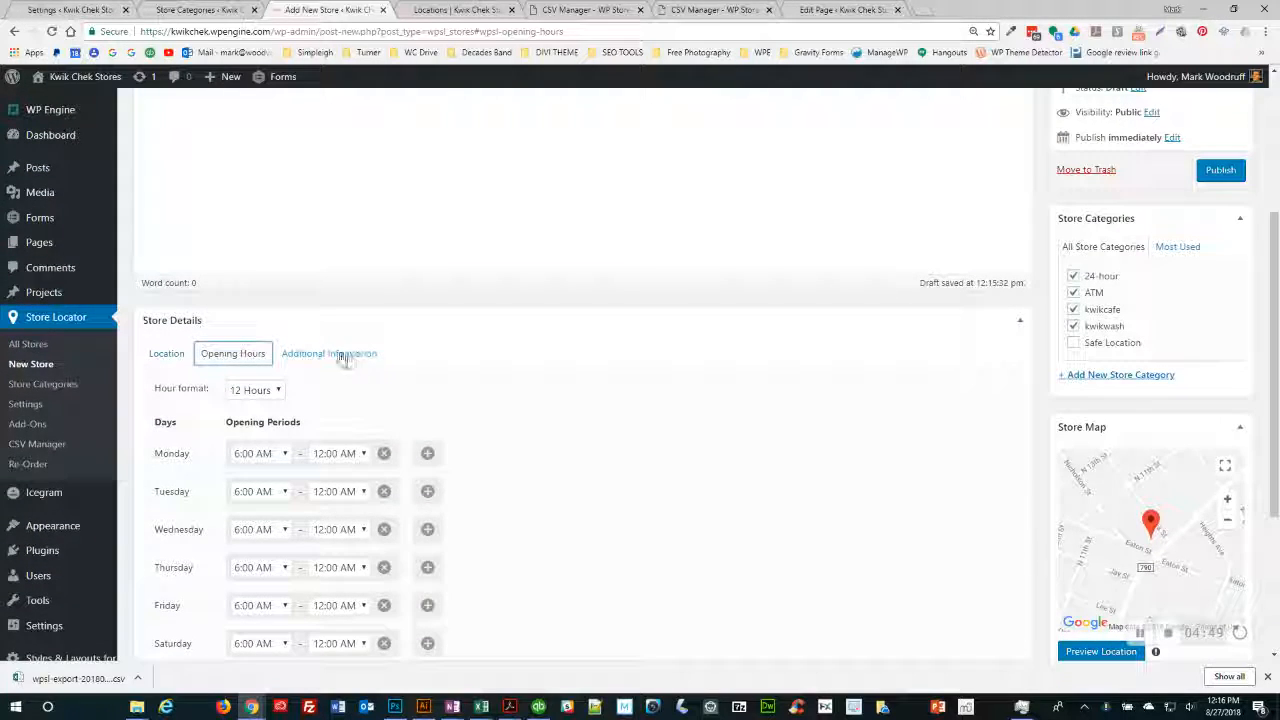
- Copy KC 84's phone number from cell F3 into the store's Tel field
click(323, 354)
key(alt+Tab)
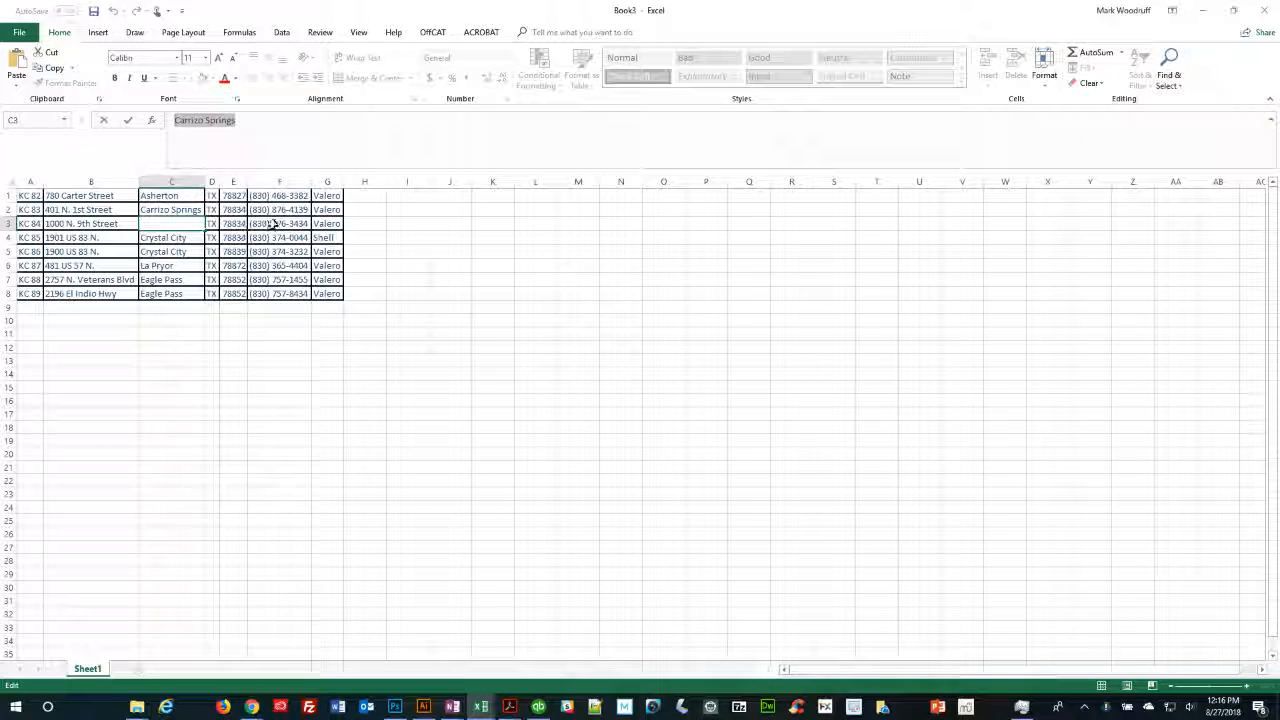
click(270, 224)
drag(251, 120, 155, 120)
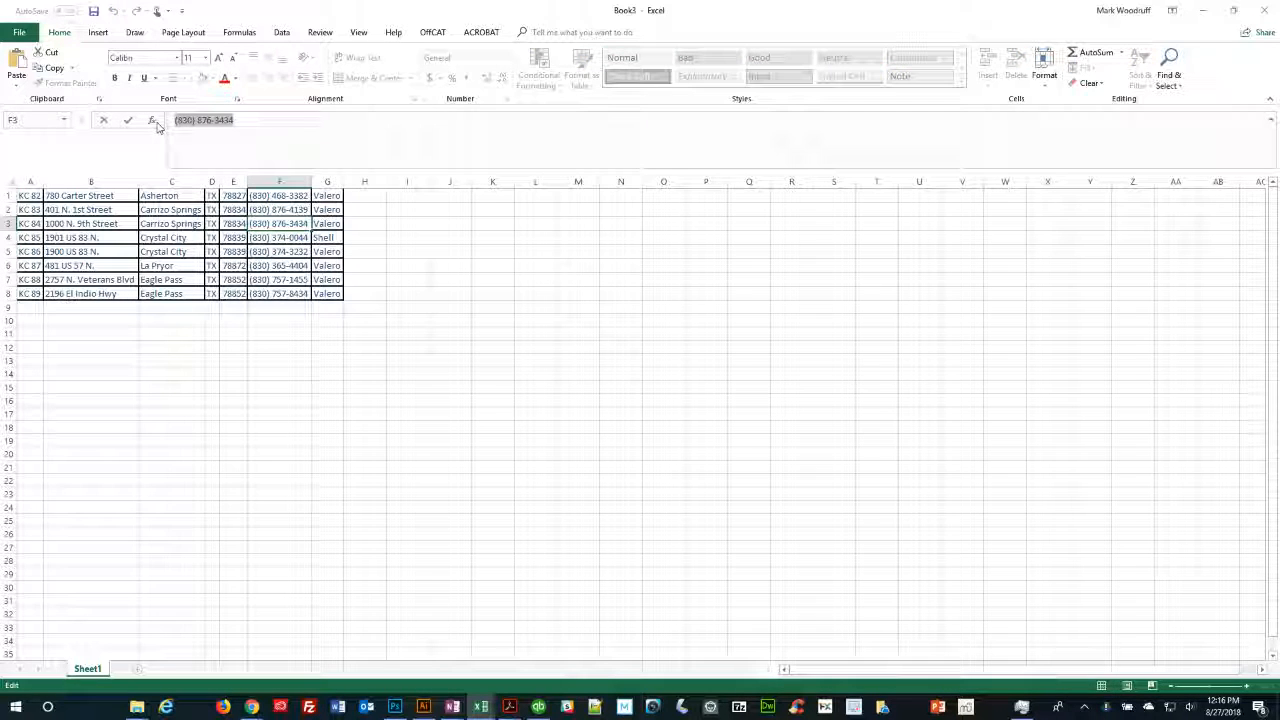
key(alt+Tab)
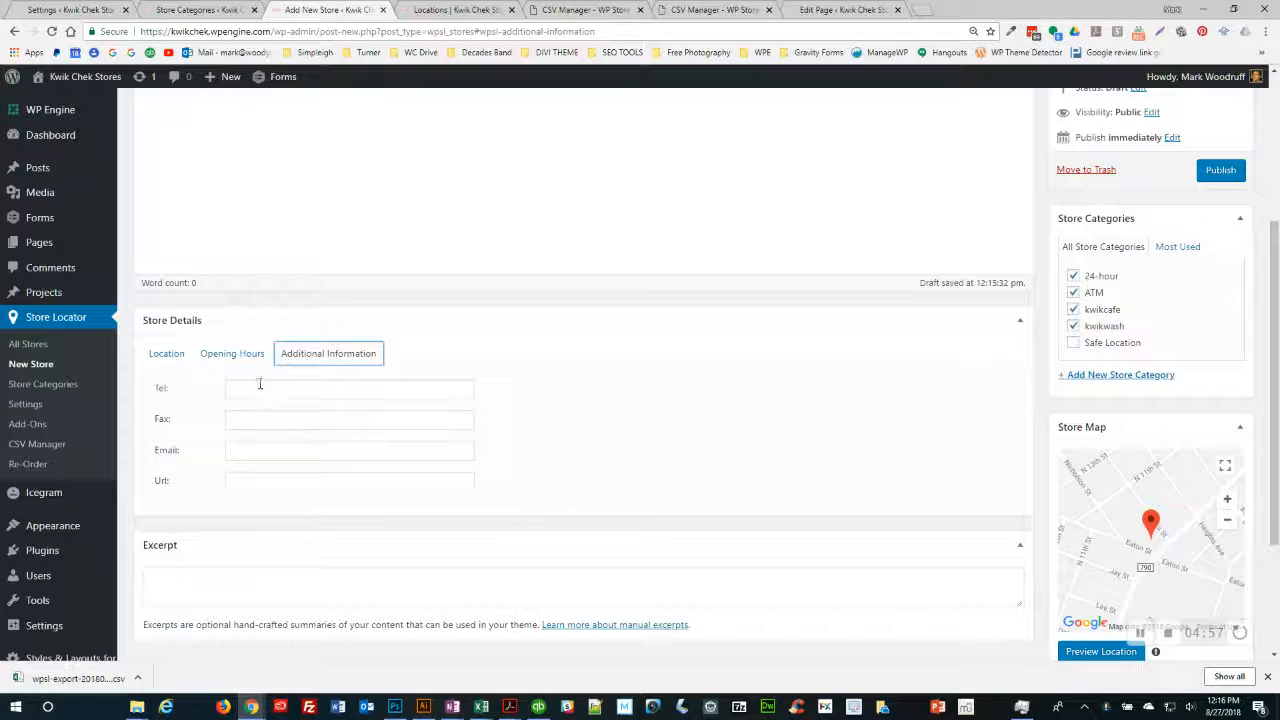
click(258, 388)
key(ctrl+v)
click(494, 397)
- Publish the KC 84 store entry
scroll(697, 406, up, 2)
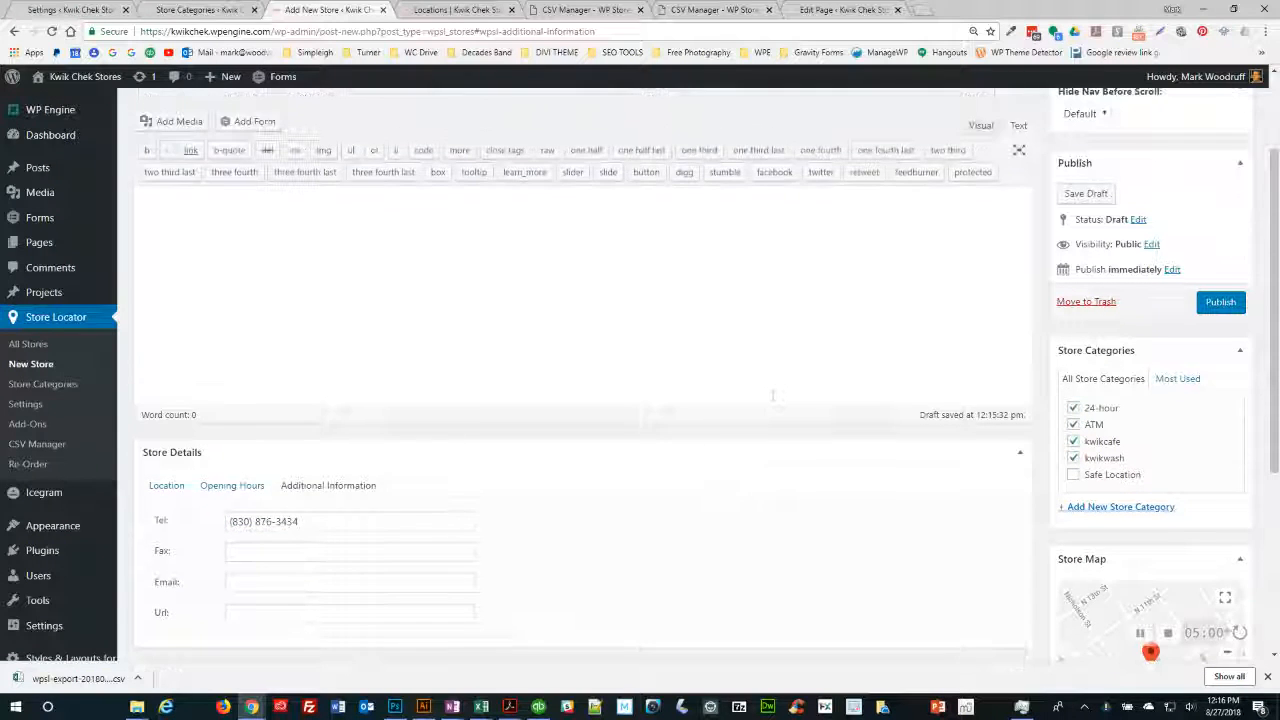
scroll(925, 368, up, 2)
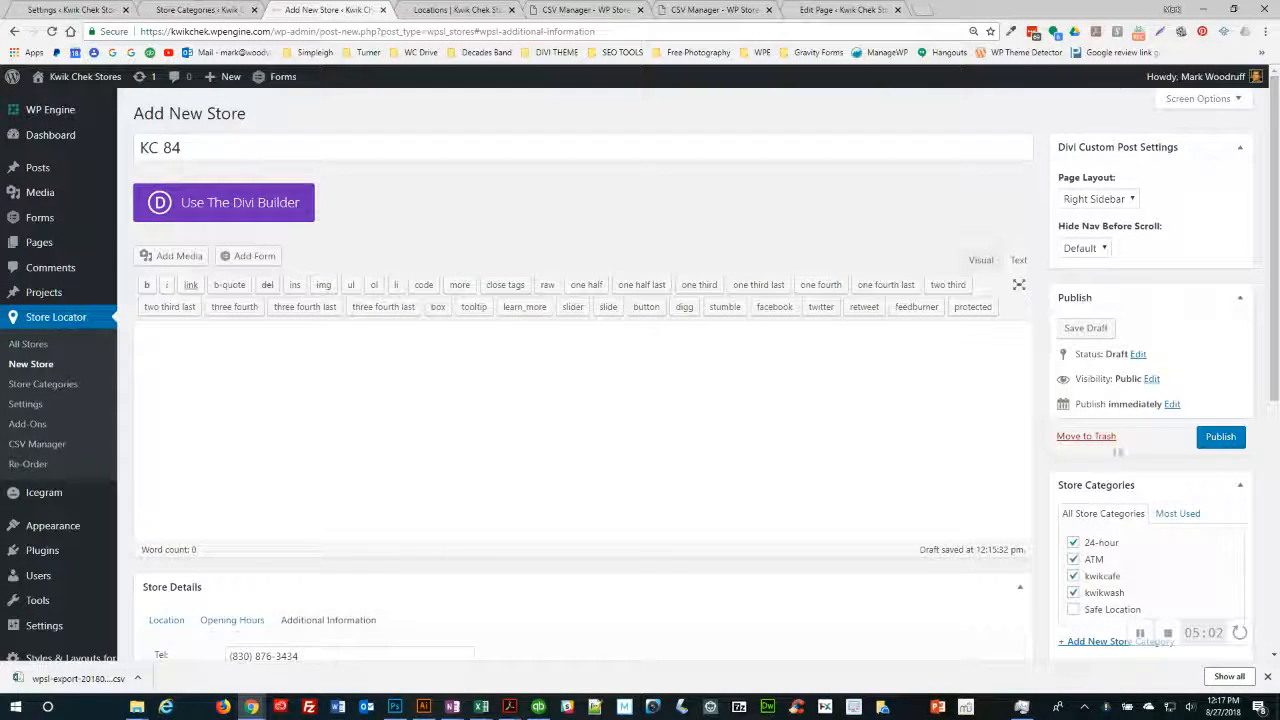
click(1215, 438)
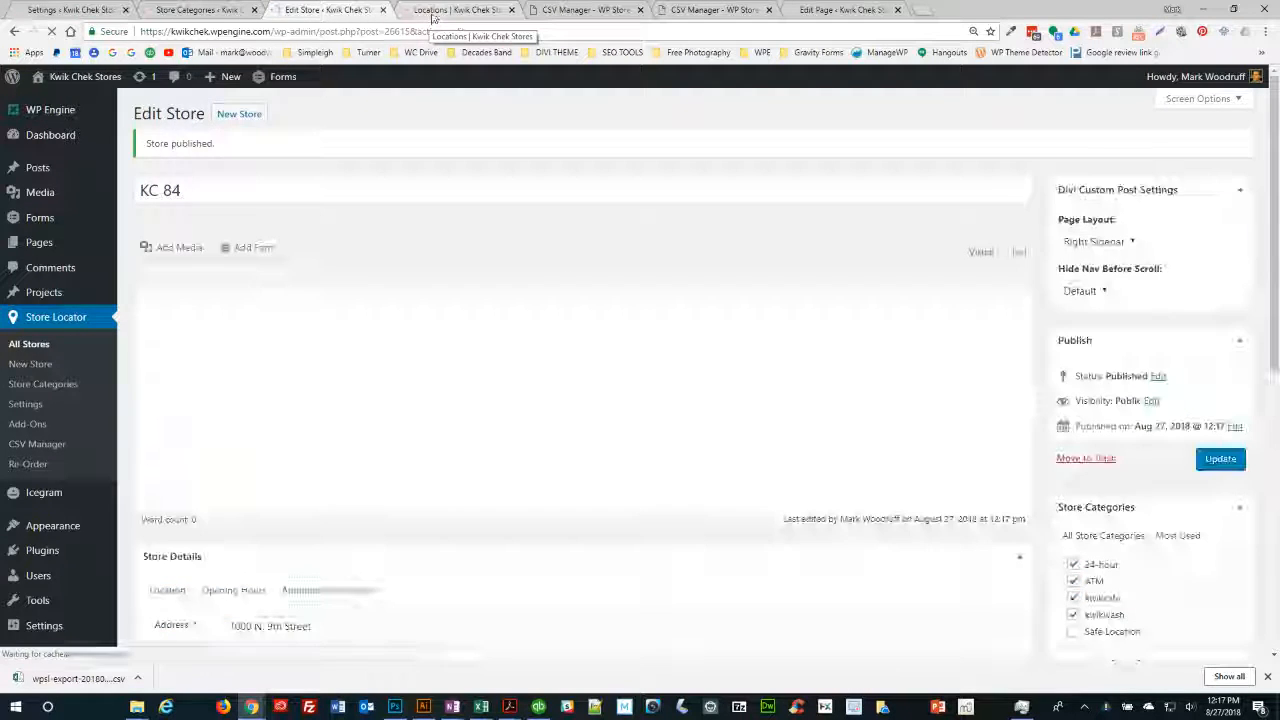
- Open the live Find a location page and check the store's zip code in the spreadsheet
click(432, 12)
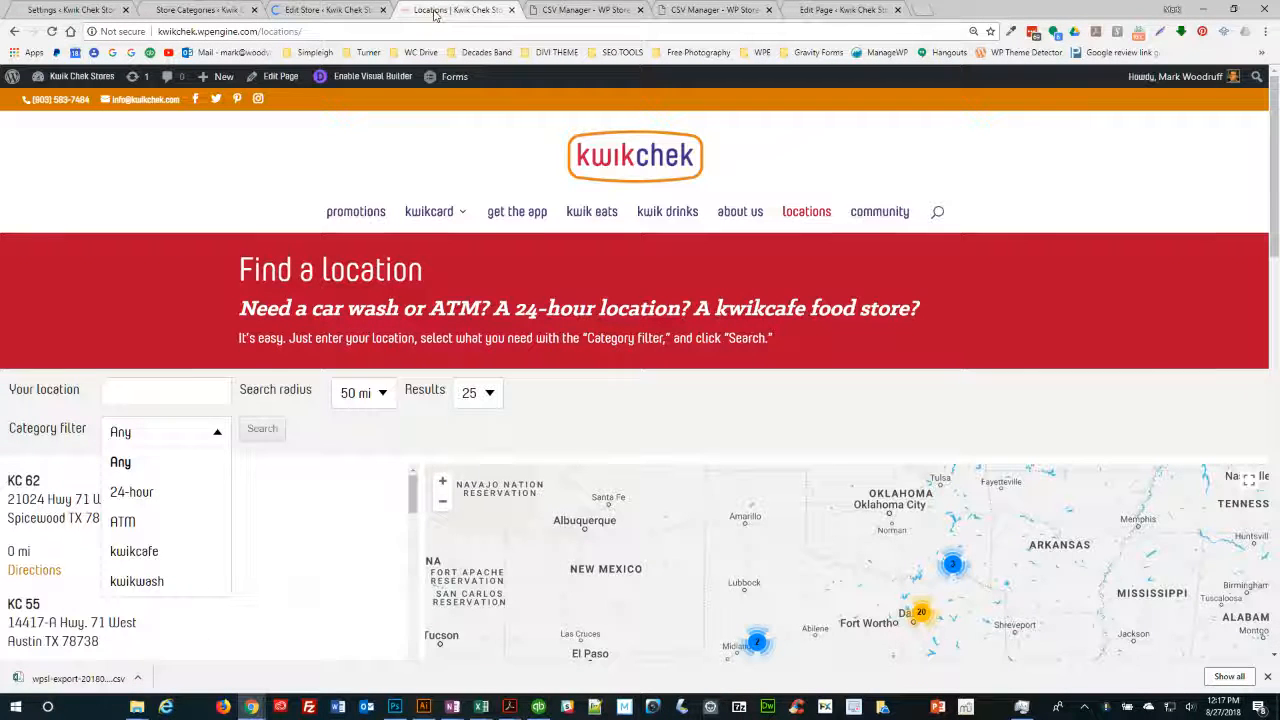
click(134, 389)
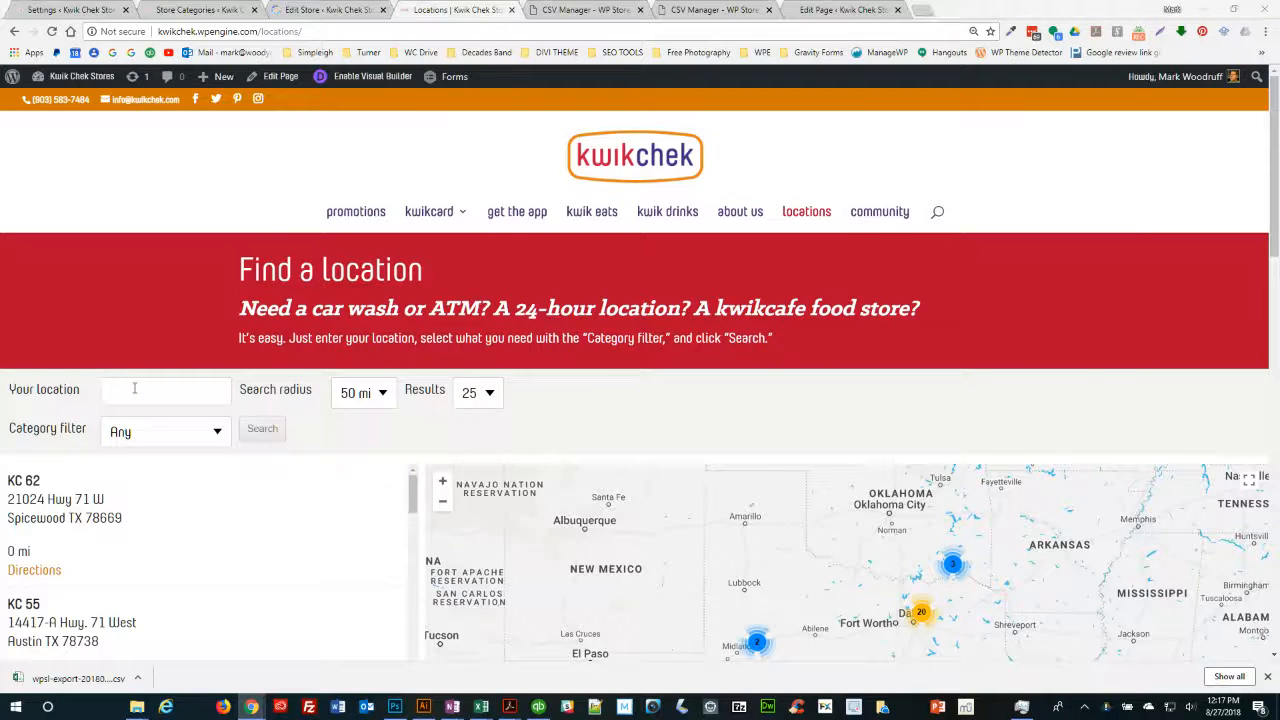
key(alt+Tab)
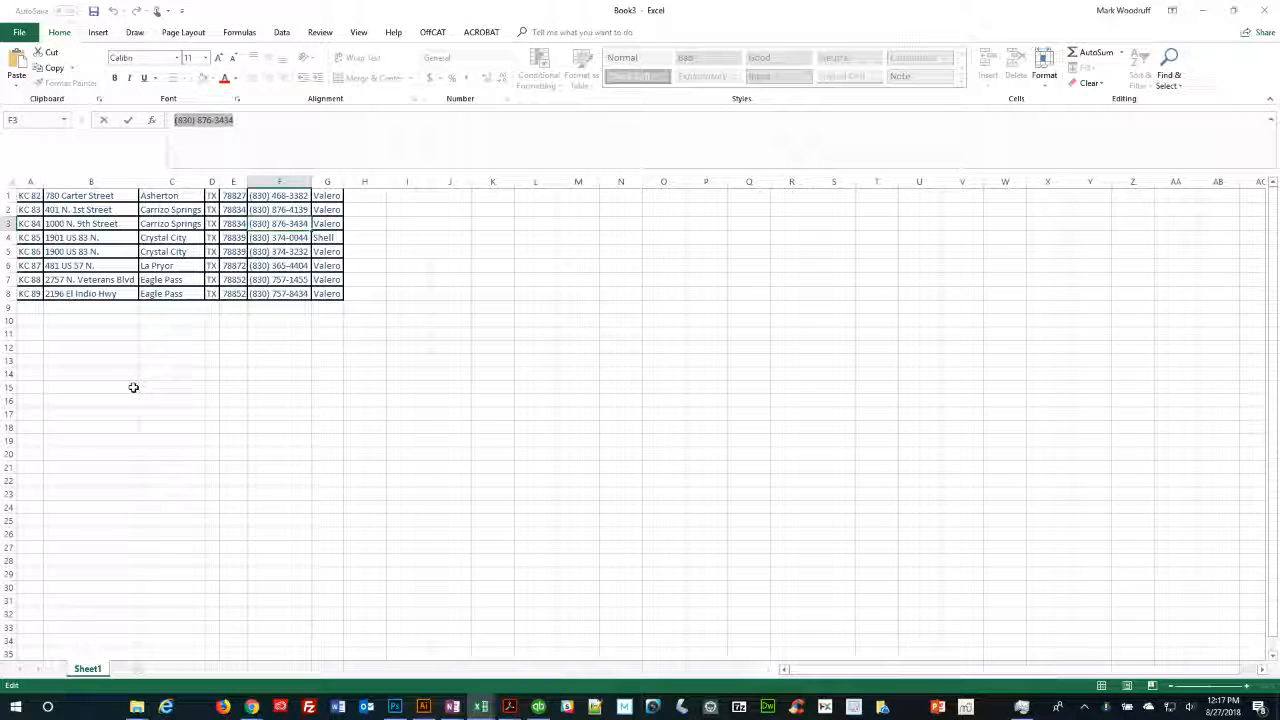
key(alt+Tab)
key(alt+Tab)
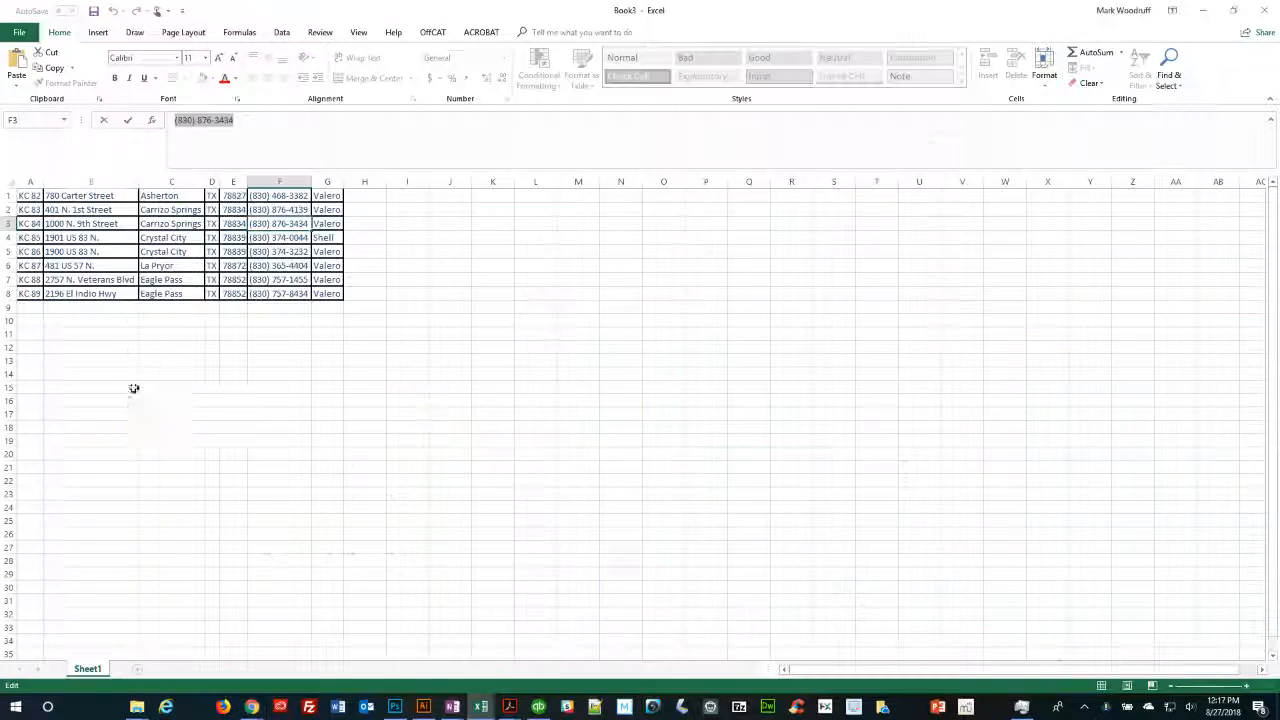
key(alt+Tab)
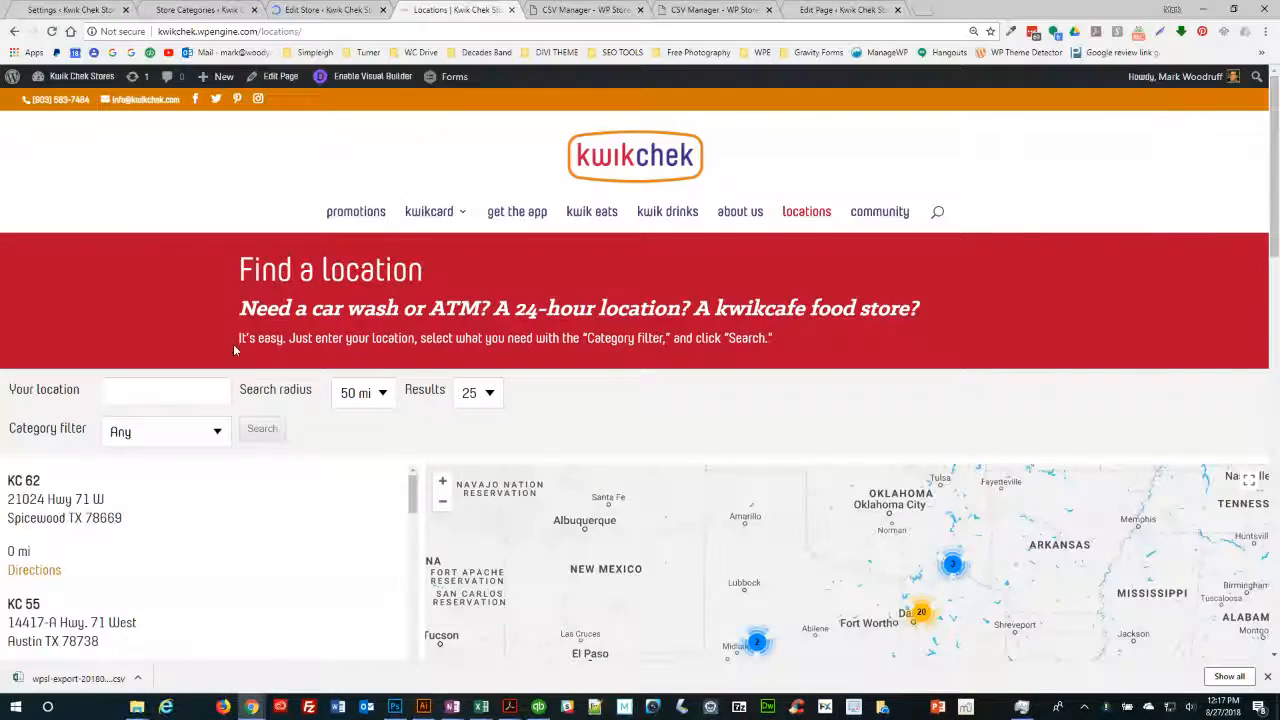
- Search the locator for zip 78834 and confirm KC 84 at 1000 N. 9th Street appears
text(78834)
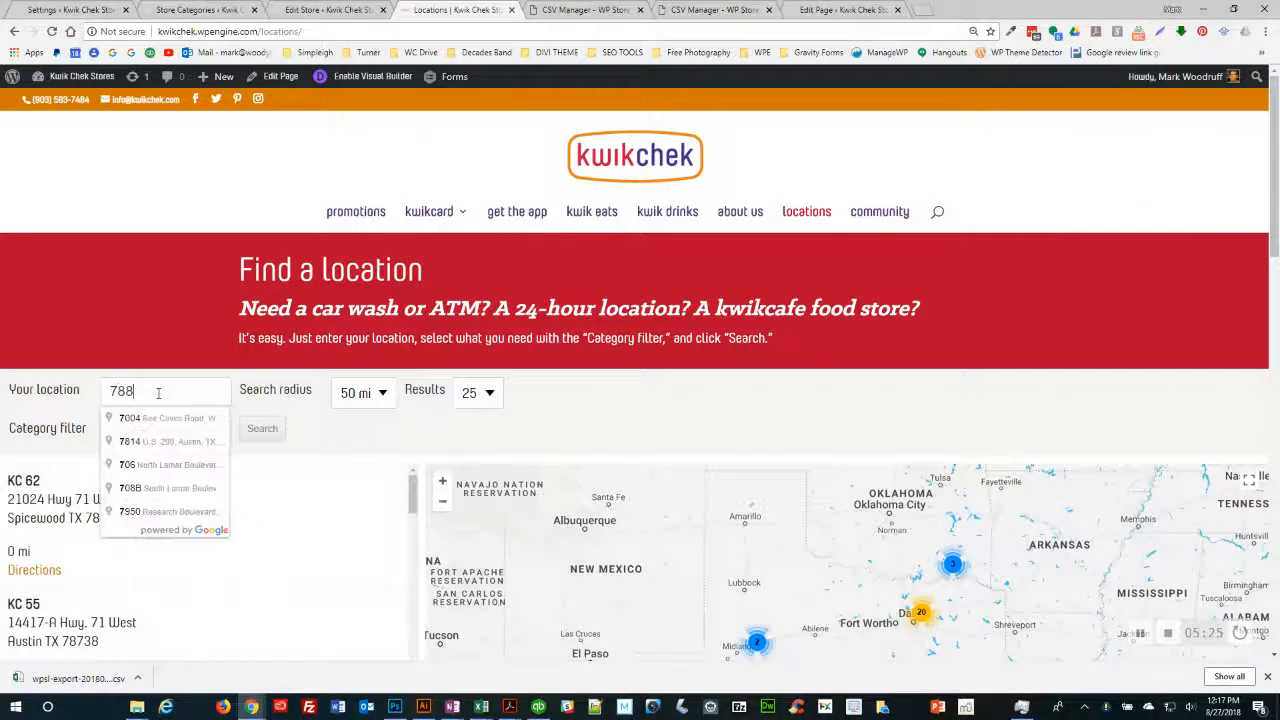
click(265, 429)
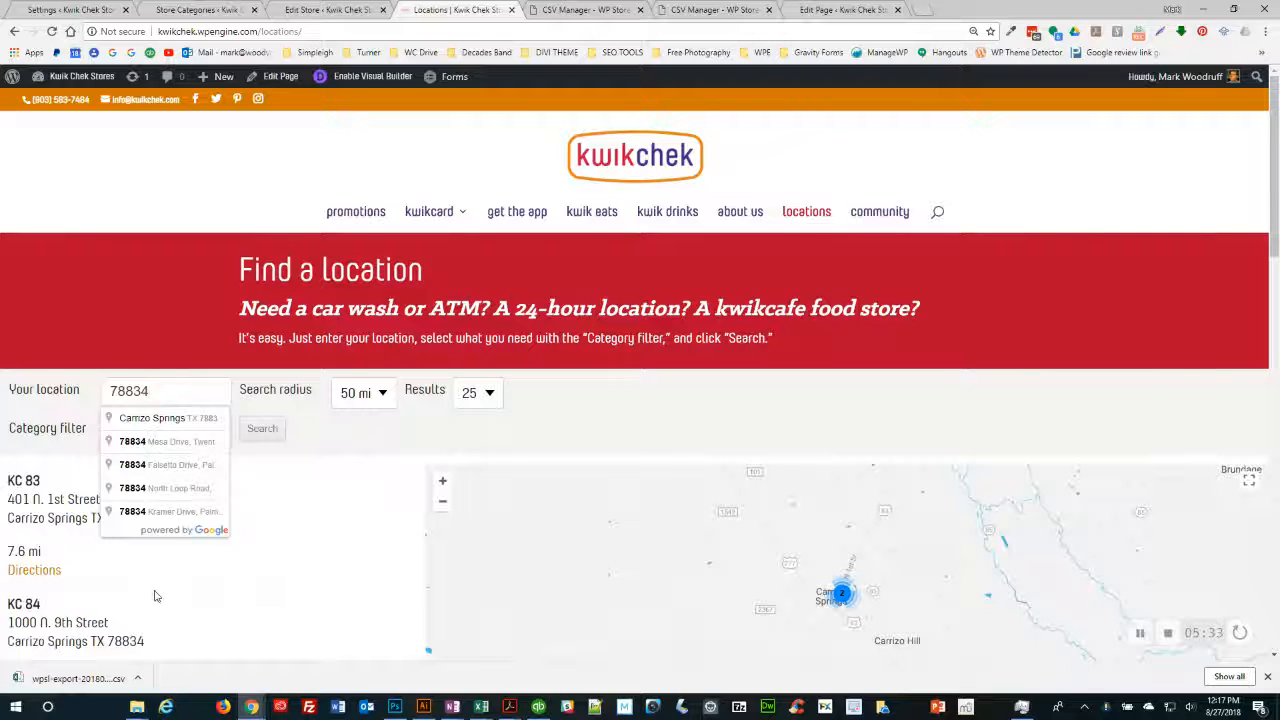
click(316, 430)
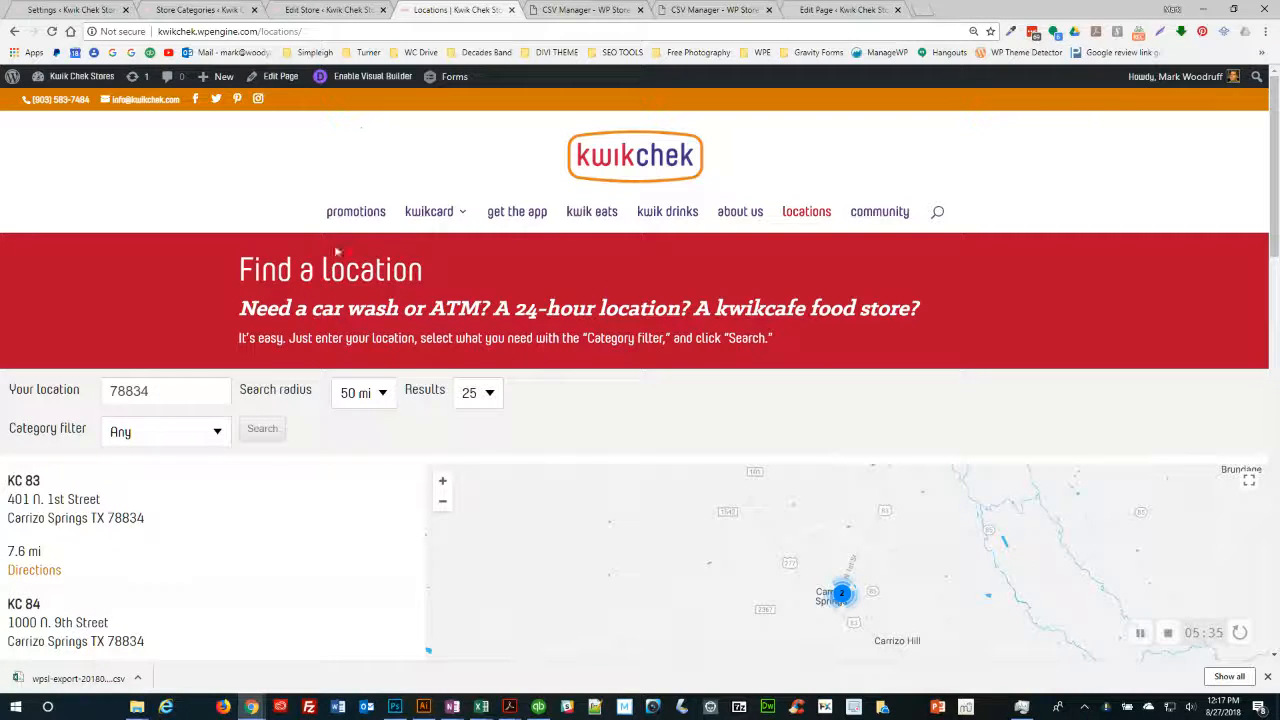
- Go from the Store Categories admin page to Store Locator > CSV Manager's Import section
click(576, 12)
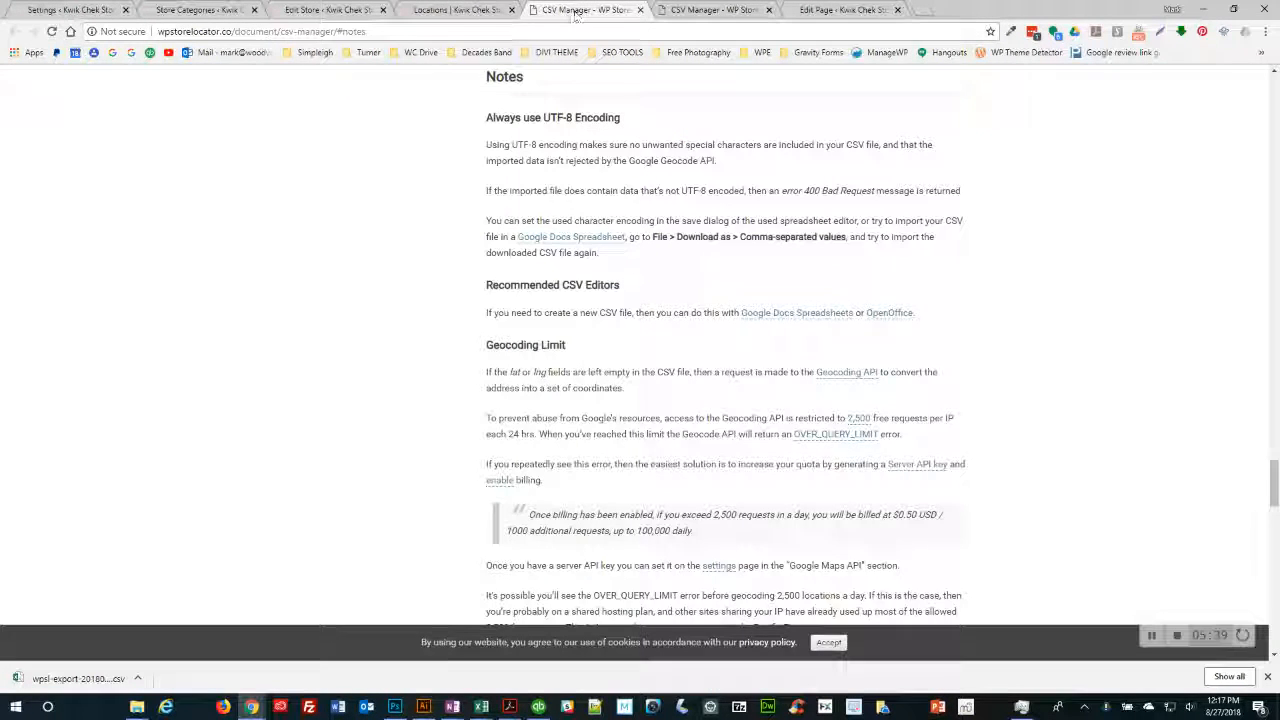
click(457, 12)
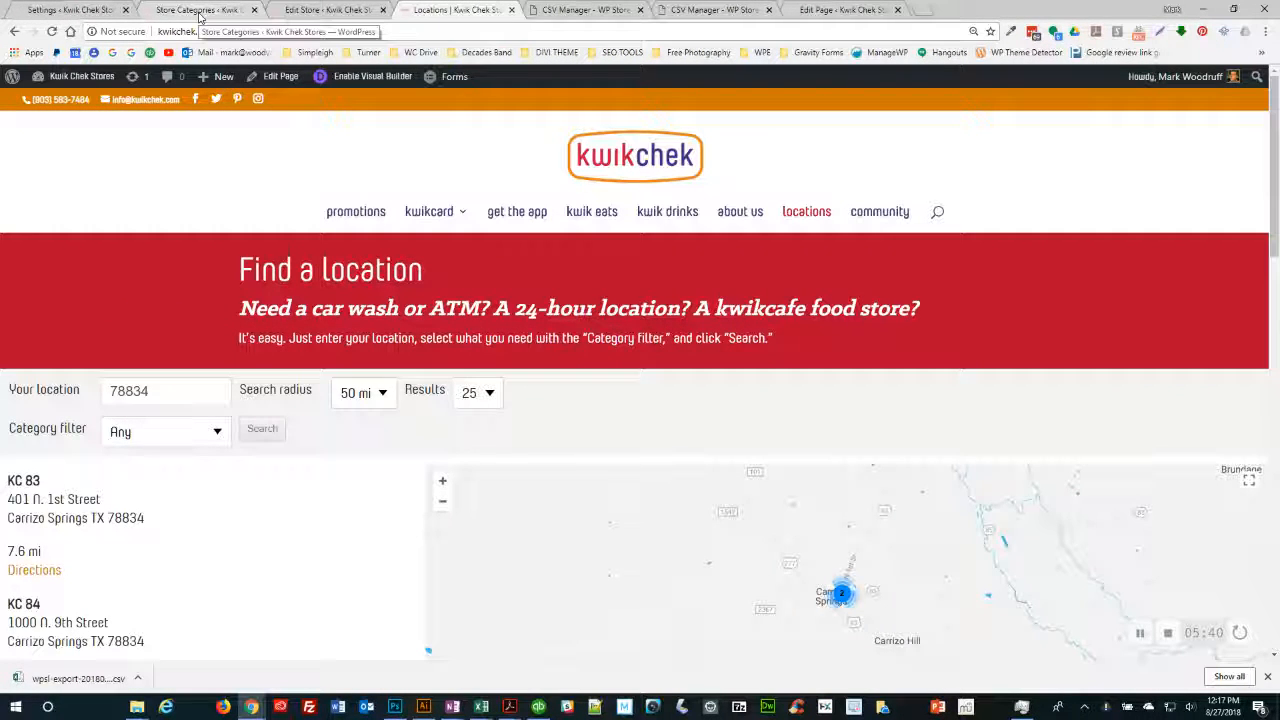
click(199, 12)
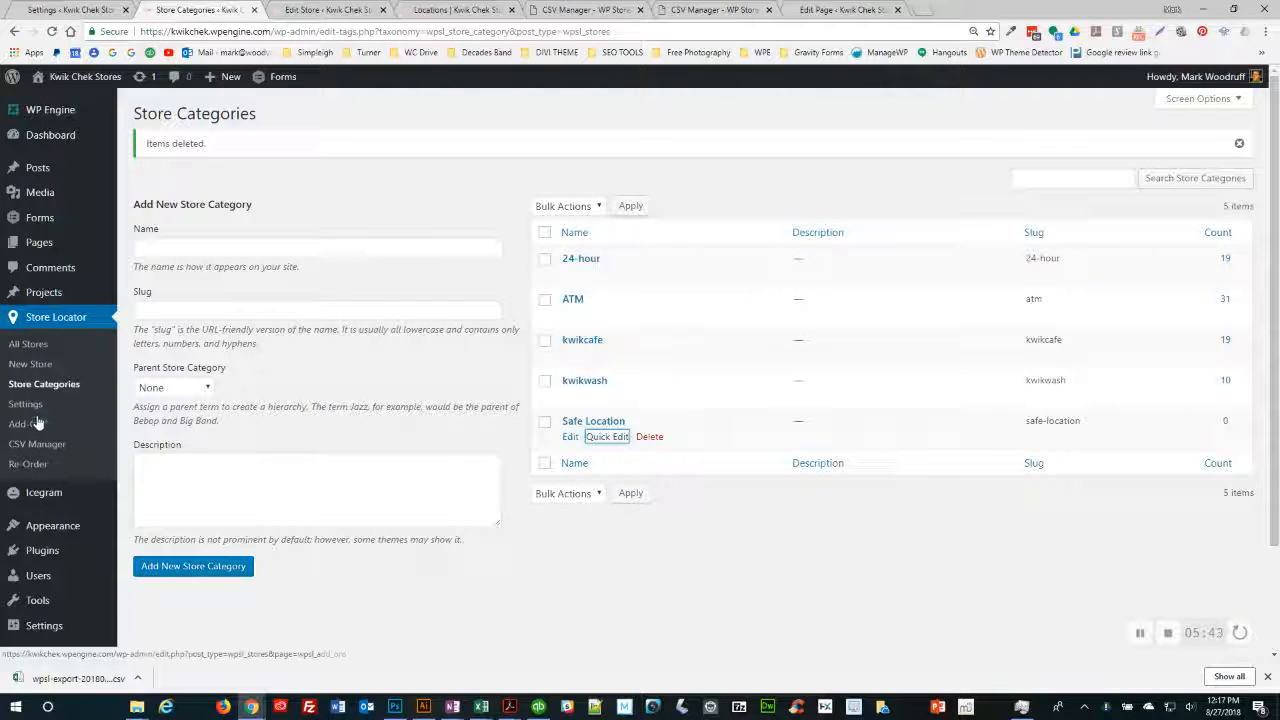
click(36, 446)
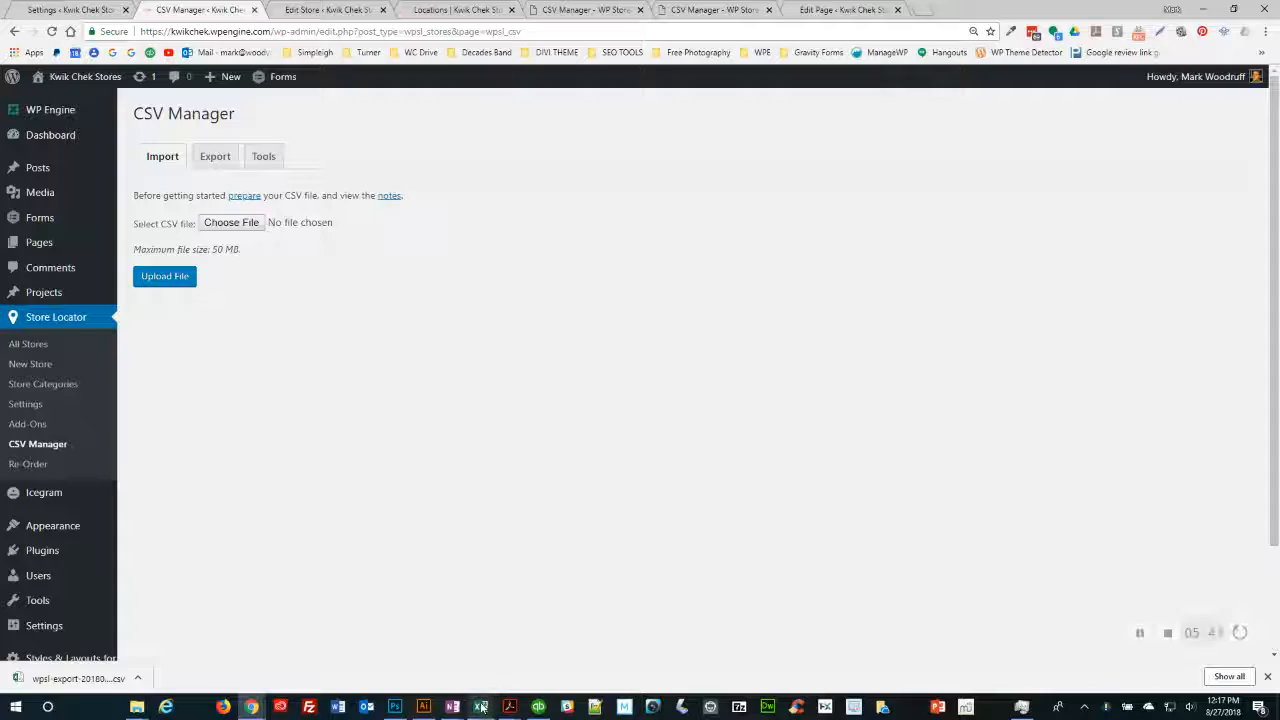
mouse_move(481, 707)
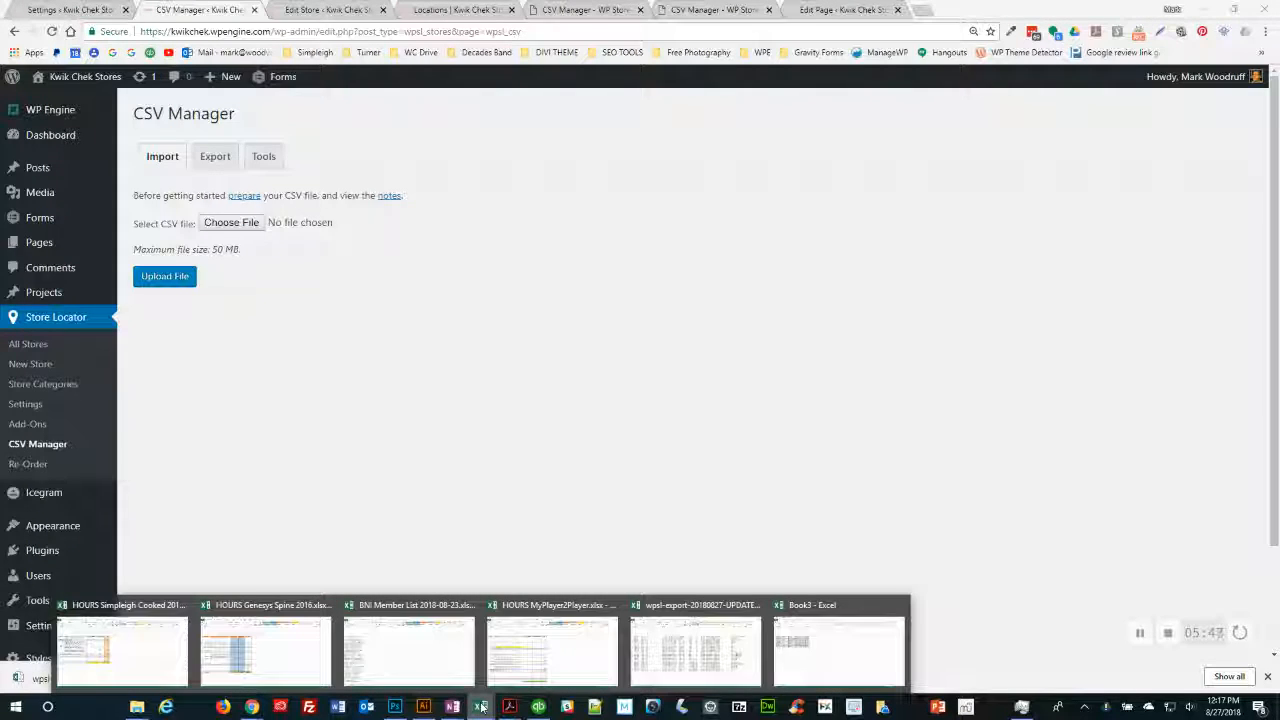
click(700, 645)
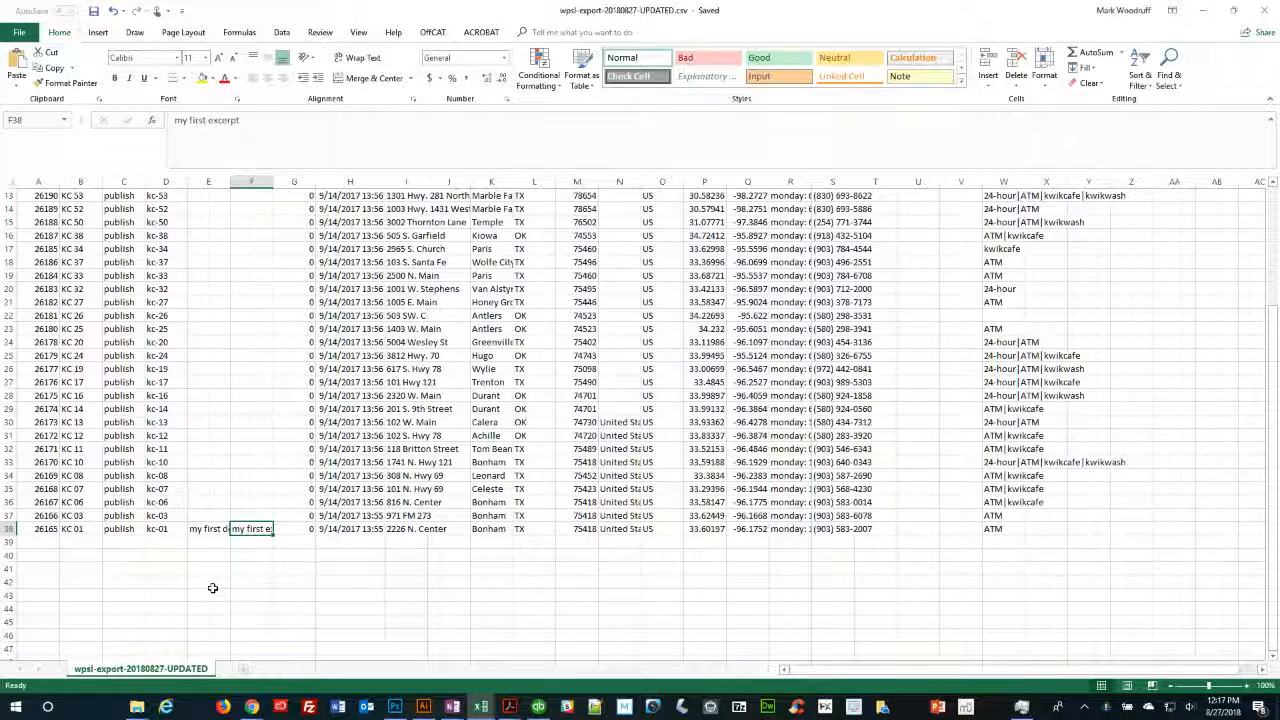
- Review the top of the wpsl-export-20180827-UPDATED store list, then show the CSV Manager Export options
scroll(211, 589, up, 4)
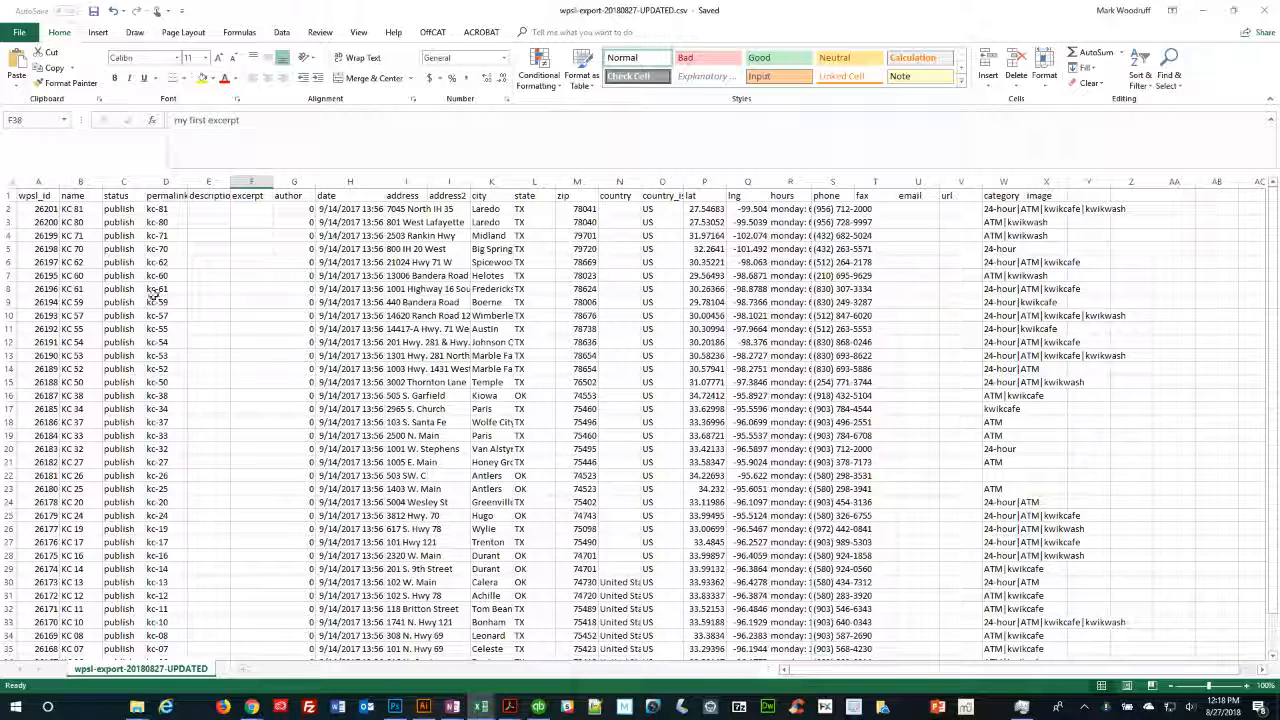
key(alt+Tab)
key(alt+Tab)
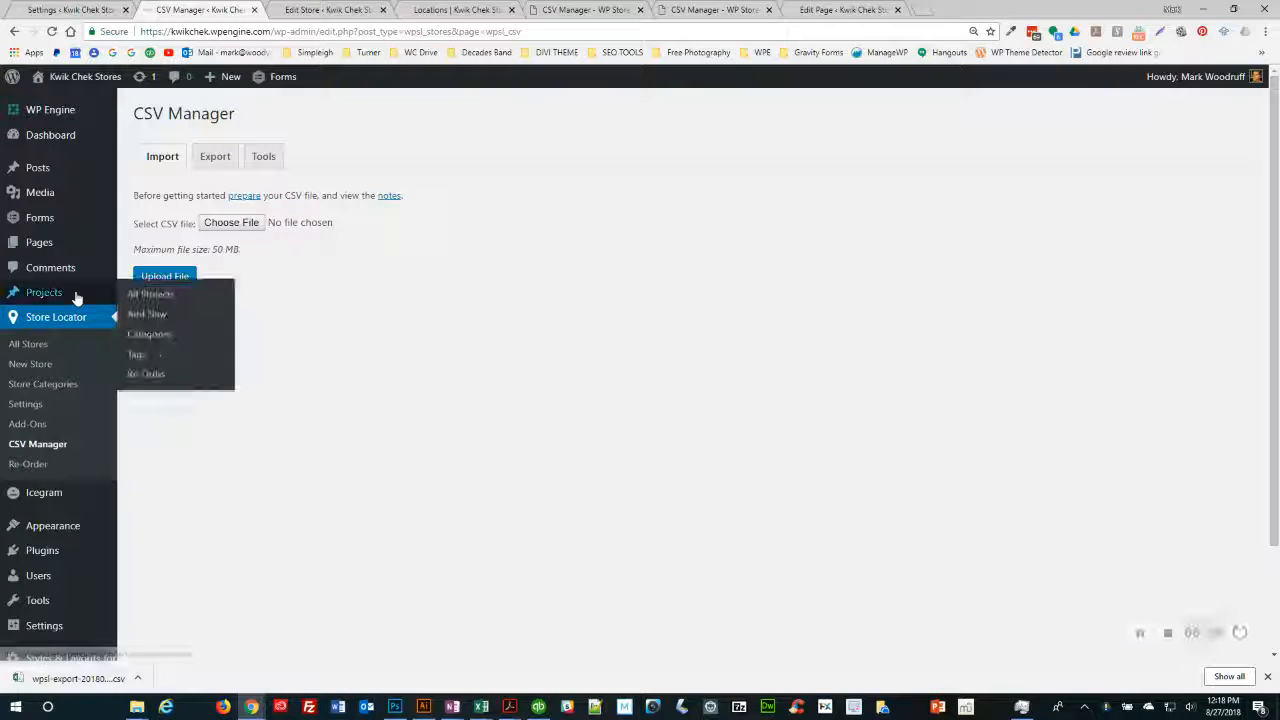
click(215, 160)
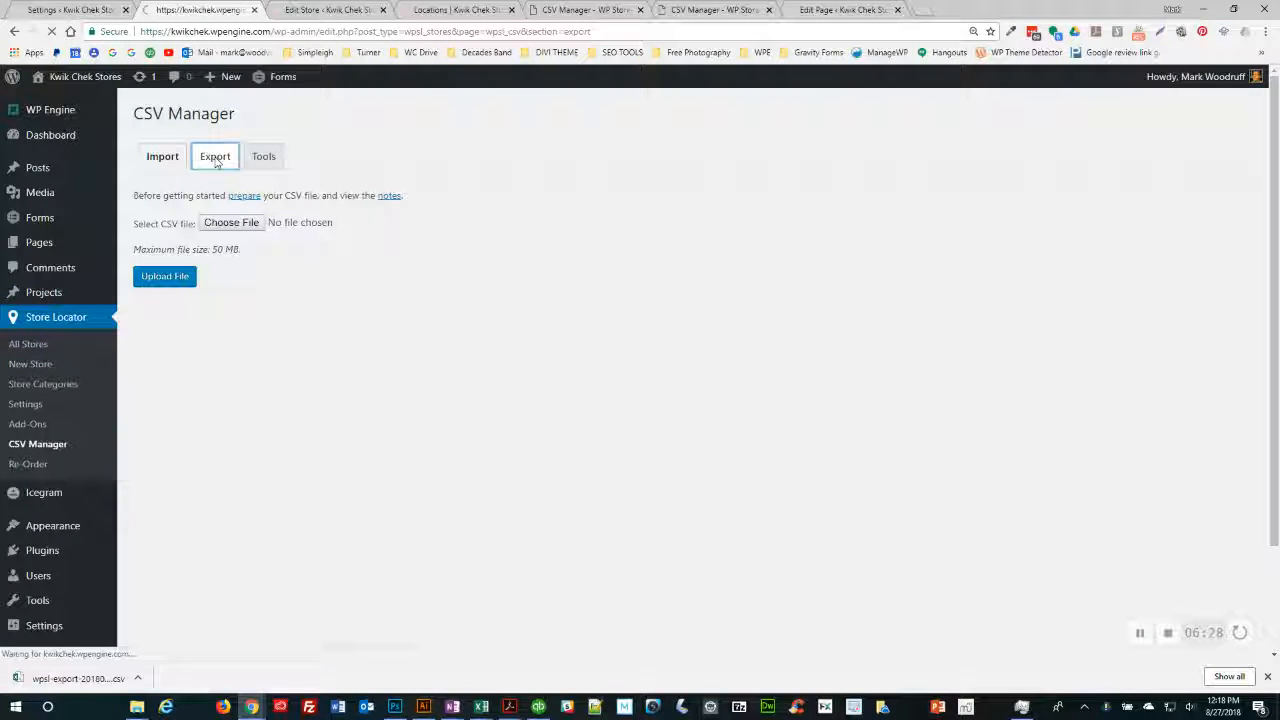